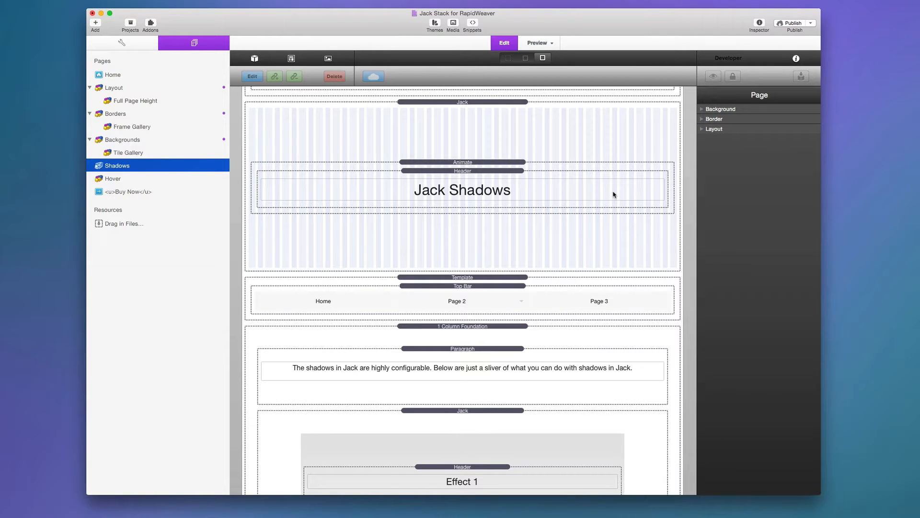
# Step: Look through the shadow effect examples on the Shadows page in edit mode and in preview
pyautogui.scroll(-8, 614, 194)
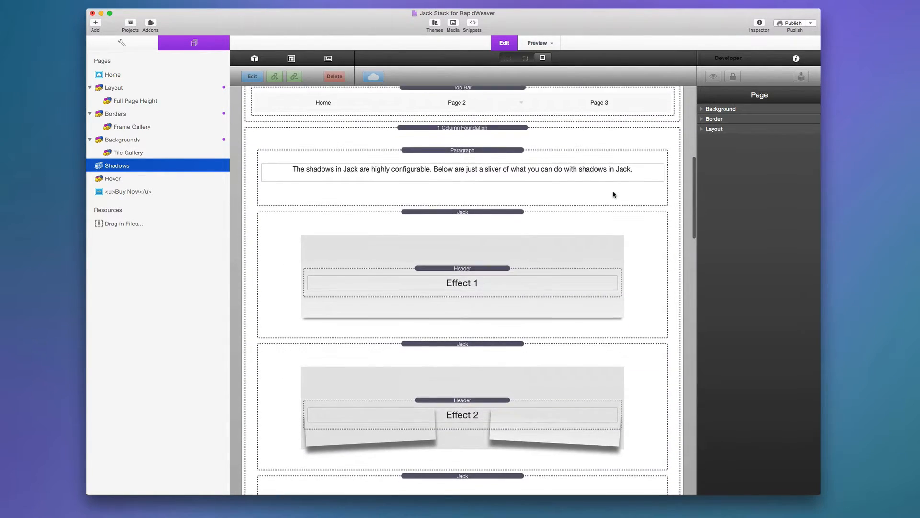
pyautogui.scroll(-3, 614, 194)
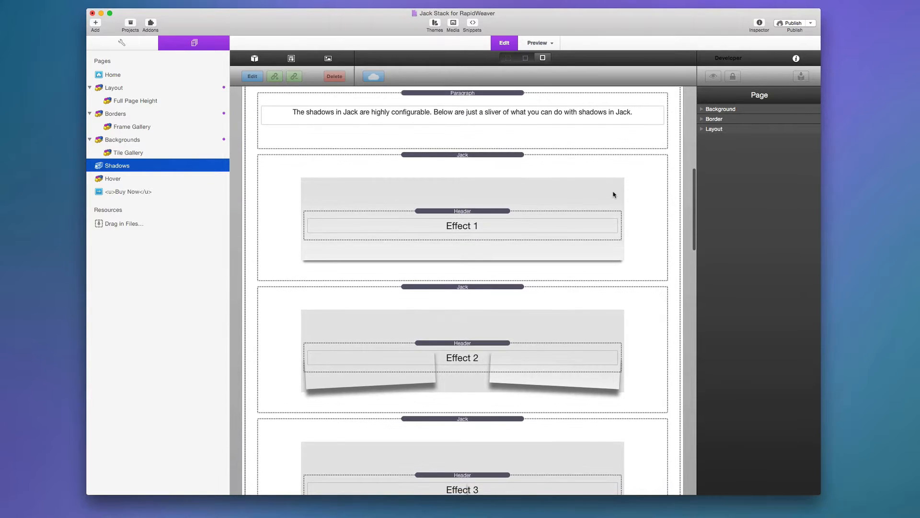
pyautogui.scroll(-2, 614, 195)
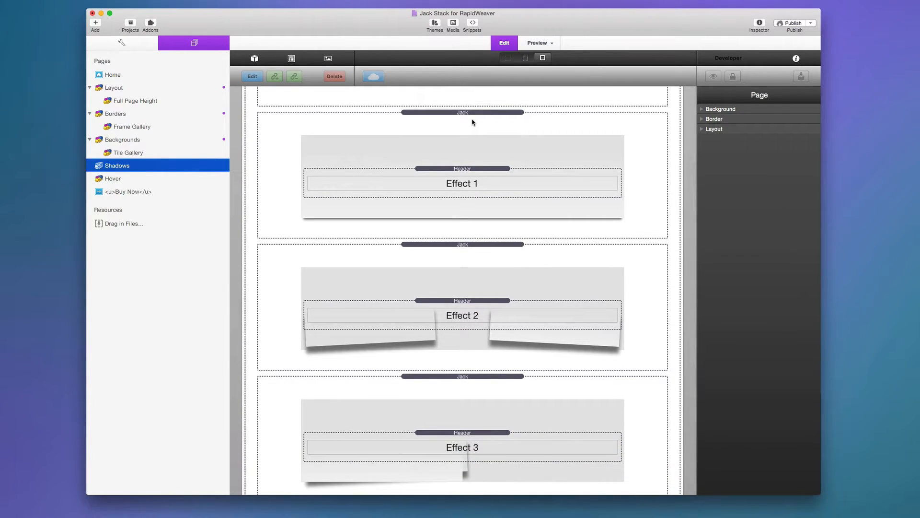
pyautogui.press('super+r')
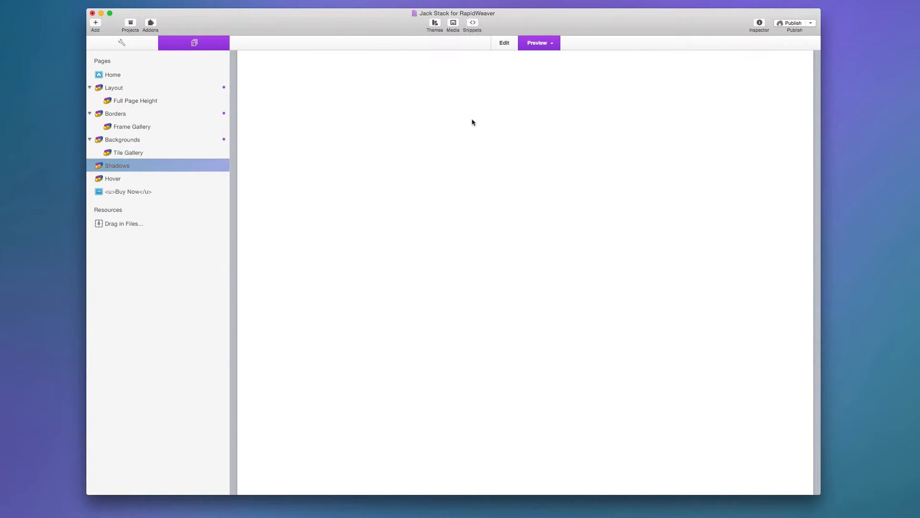
pyautogui.scroll(-2, 516, 267)
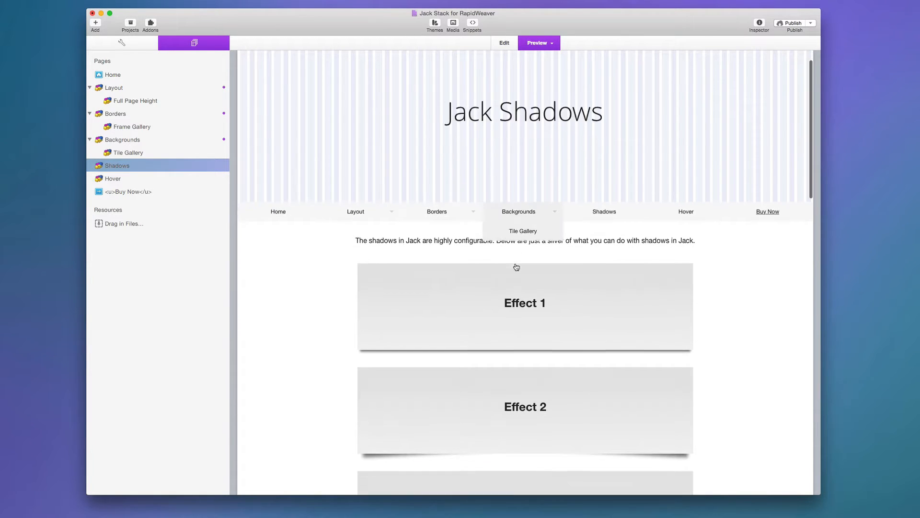
pyautogui.scroll(-5, 517, 266)
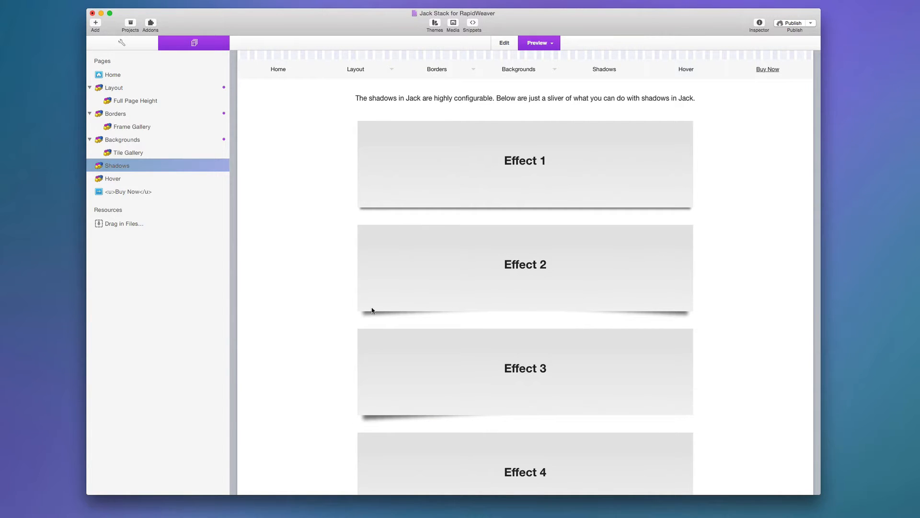
pyautogui.scroll(-6, 586, 309)
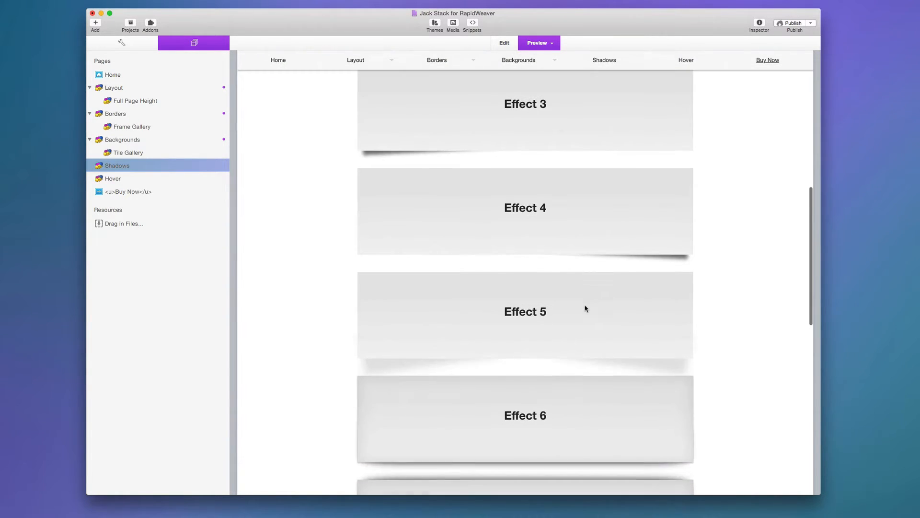
pyautogui.scroll(-5, 585, 308)
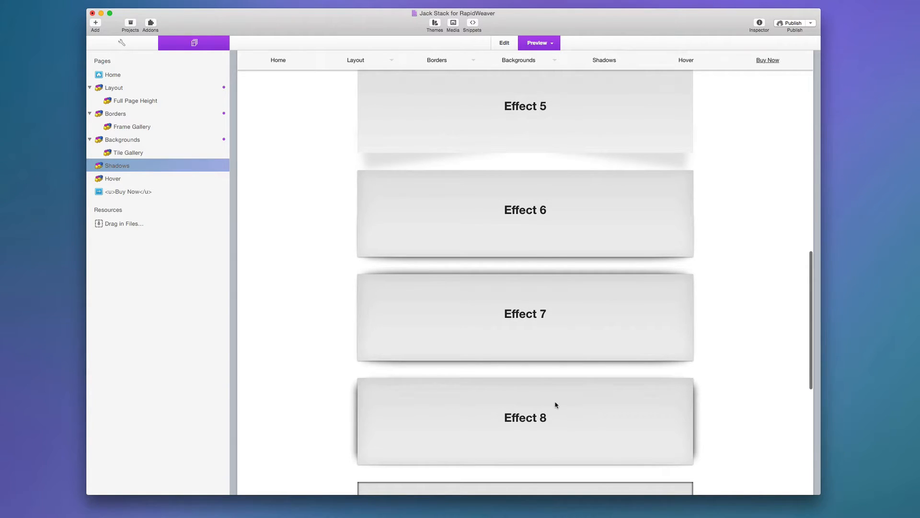
pyautogui.scroll(-5, 556, 404)
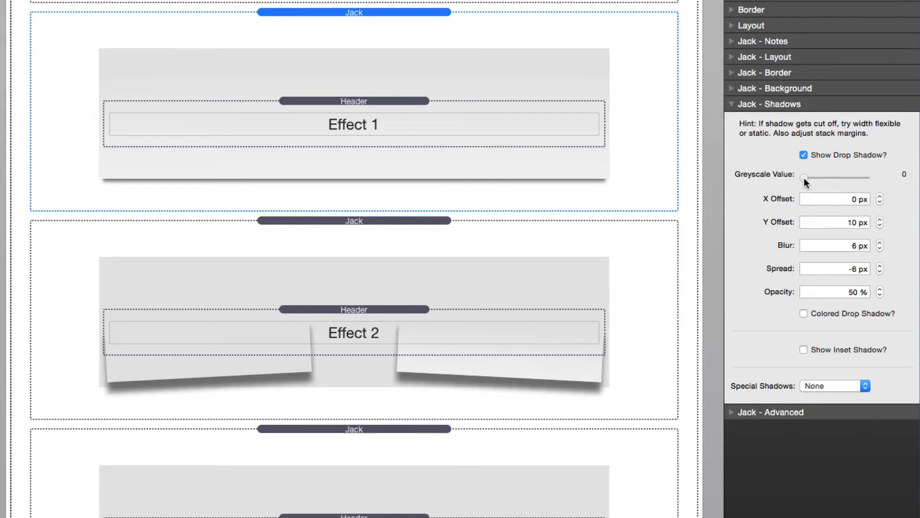
# Step: Turn the Colored Drop Shadow option on and back off for the Effect 1 stack
pyautogui.moveTo(804, 177)
pyautogui.mouseDown()
pyautogui.moveTo(848, 179)
pyautogui.moveTo(801, 176)
pyautogui.mouseUp()
pyautogui.moveTo(801, 175)
pyautogui.mouseDown()
pyautogui.moveTo(899, 180)
pyautogui.moveTo(787, 181)
pyautogui.moveTo(872, 179)
pyautogui.moveTo(796, 181)
pyautogui.mouseUp()
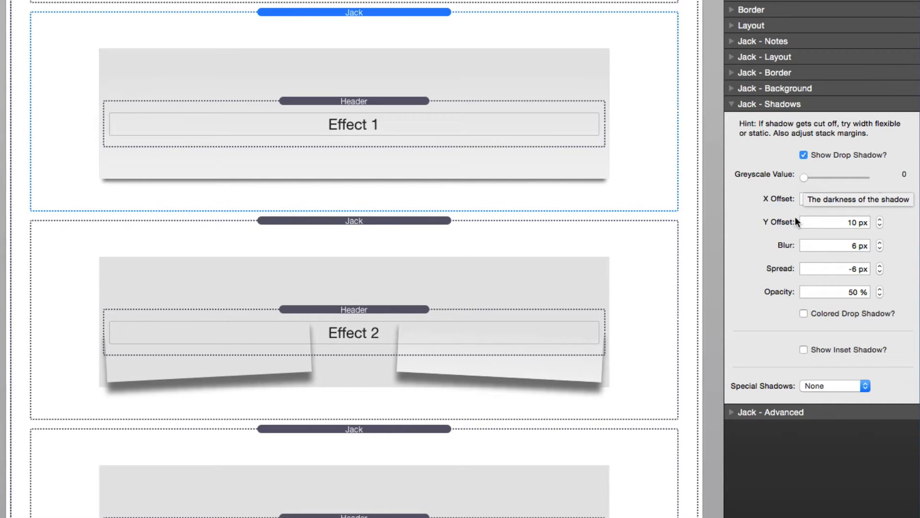
pyautogui.click(838, 294)
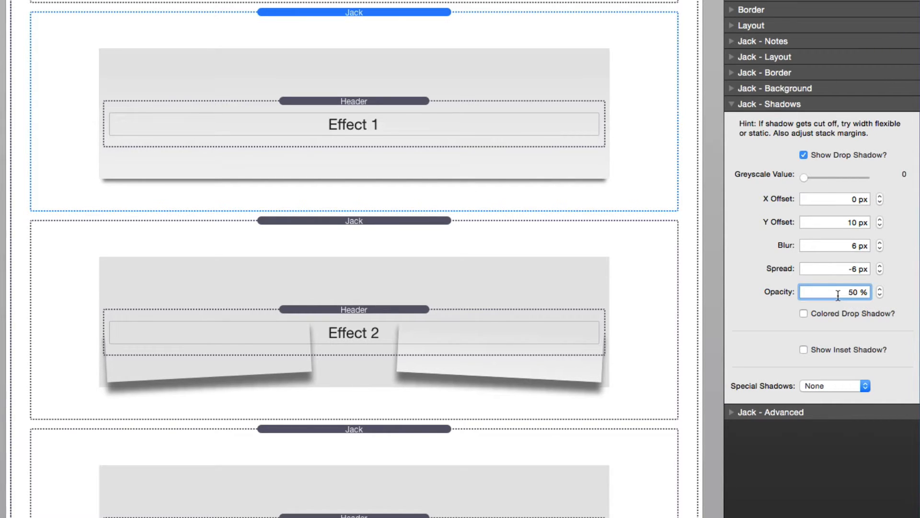
pyautogui.click(804, 314)
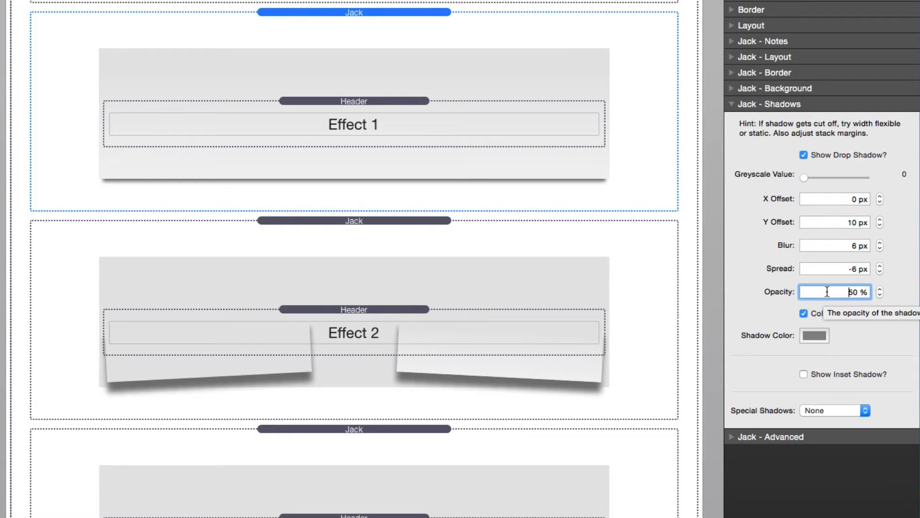
pyautogui.click(804, 314)
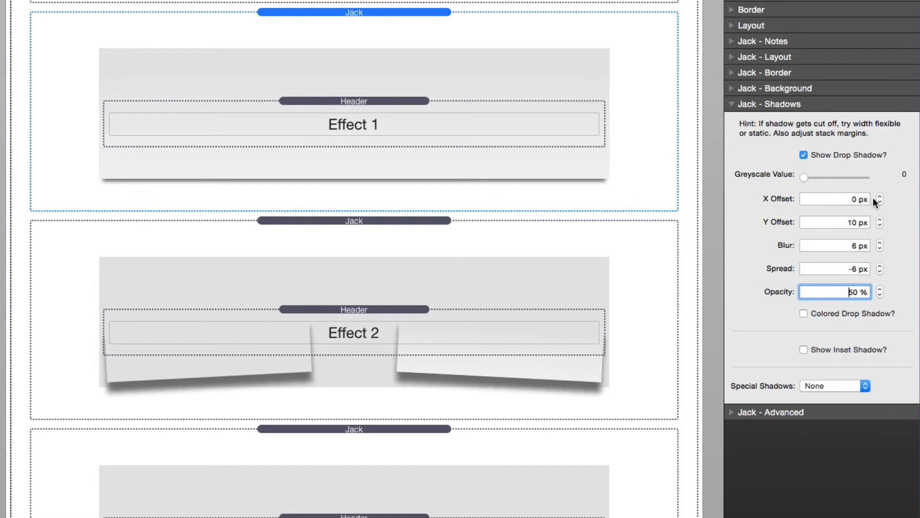
# Step: Try a drop shadow X offset of 9 px on the Effect 1 stack, then return it to 0 px
pyautogui.moveTo(879, 196); pyautogui.dragTo(880, 198)
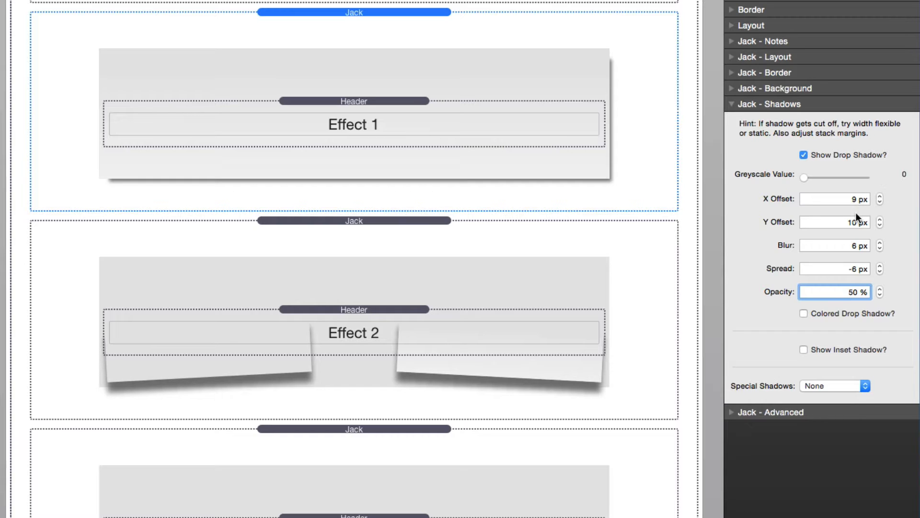
pyautogui.click(881, 201)
pyautogui.click(881, 200)
pyautogui.click(881, 201)
pyautogui.click(881, 201)
pyautogui.click(881, 201)
pyautogui.click(881, 201)
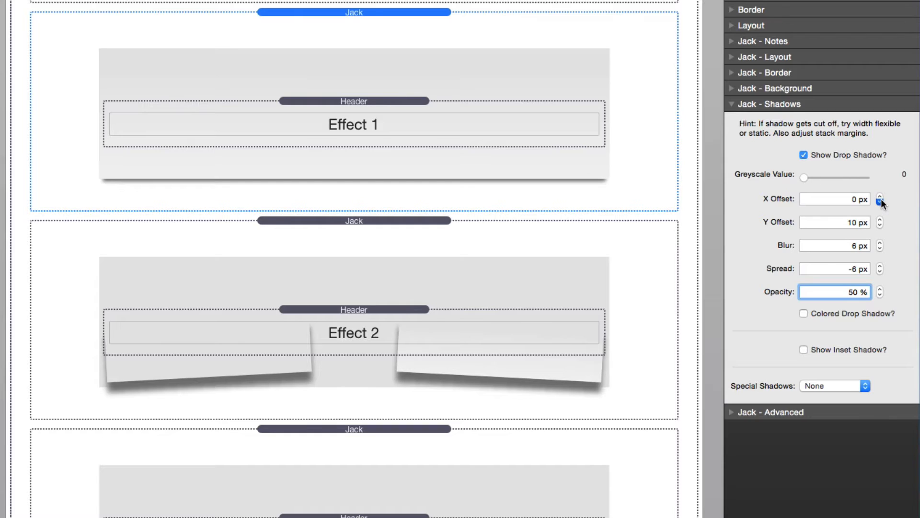
# Step: Lower the Effect 1 drop shadow's X offset to -11 px
pyautogui.click(881, 201)
pyautogui.click(880, 200)
pyautogui.click(881, 200)
pyautogui.click(881, 201)
pyautogui.click(881, 201)
pyautogui.click(881, 201)
pyautogui.click(881, 201)
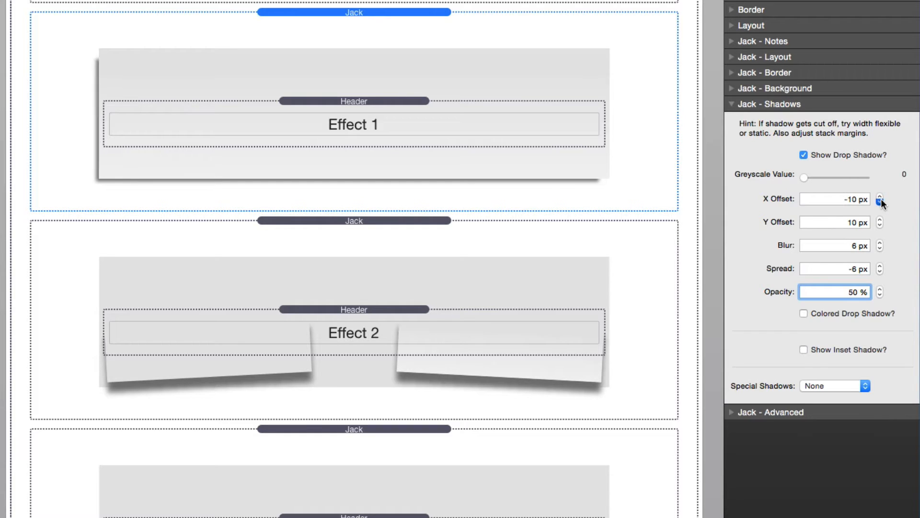
pyautogui.click(881, 200)
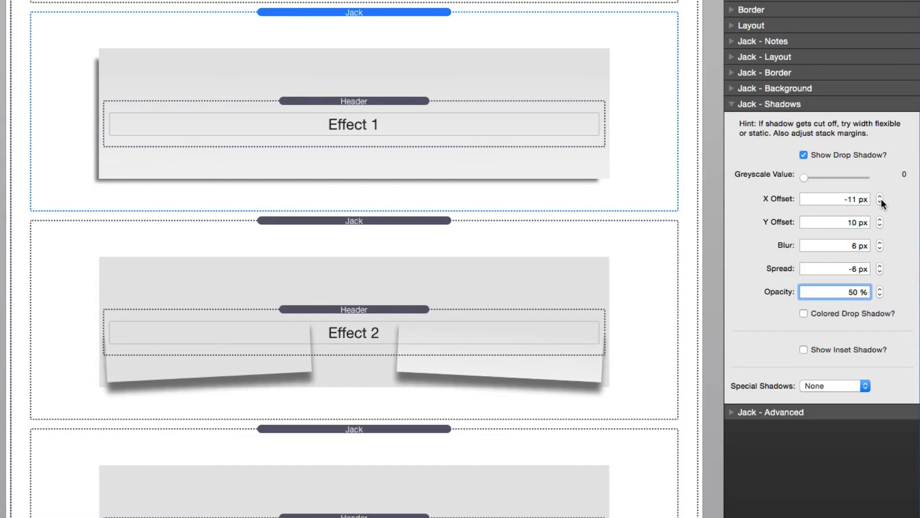
# Step: Set the Effect 1 drop shadow's Y offset to -10 px
pyautogui.click(850, 223)
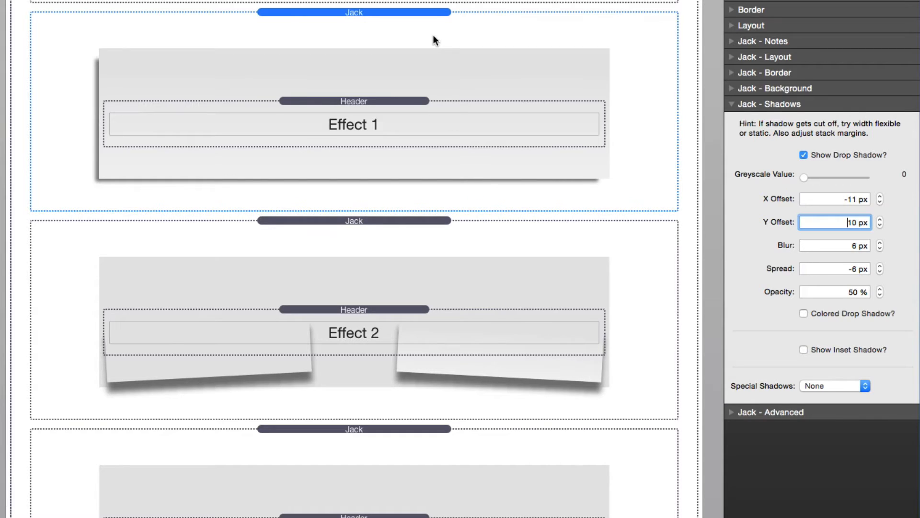
pyautogui.write('-')
pyautogui.press('Tab')
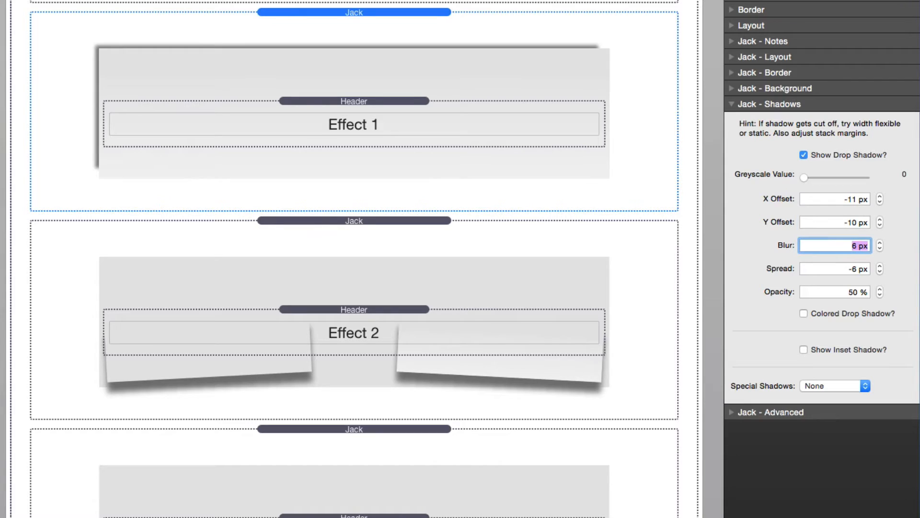
# Step: Reset both the X offset and the Y offset of the Effect 1 drop shadow to 0 px
pyautogui.click(845, 201)
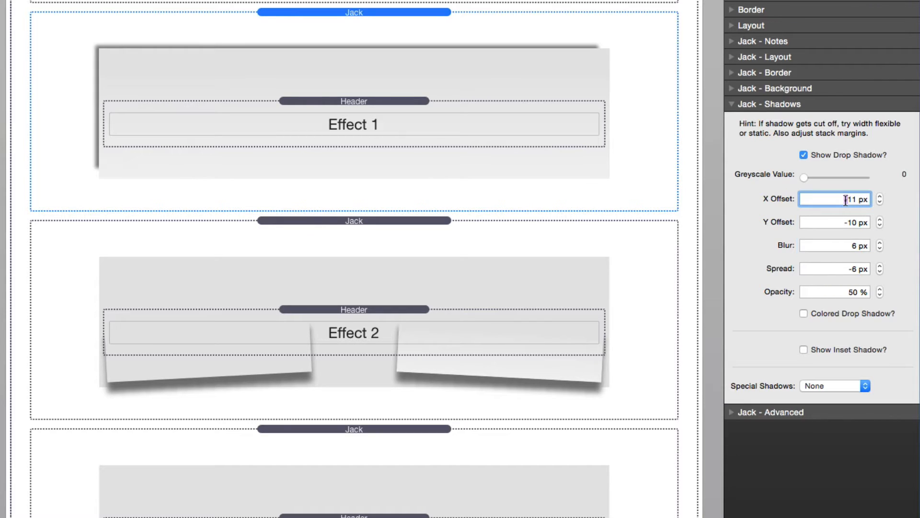
pyautogui.click(842, 246)
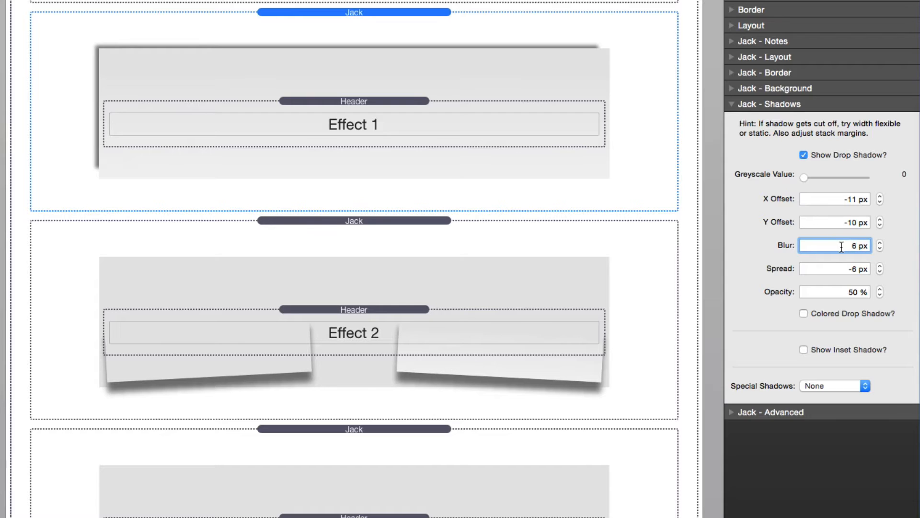
pyautogui.click(847, 199)
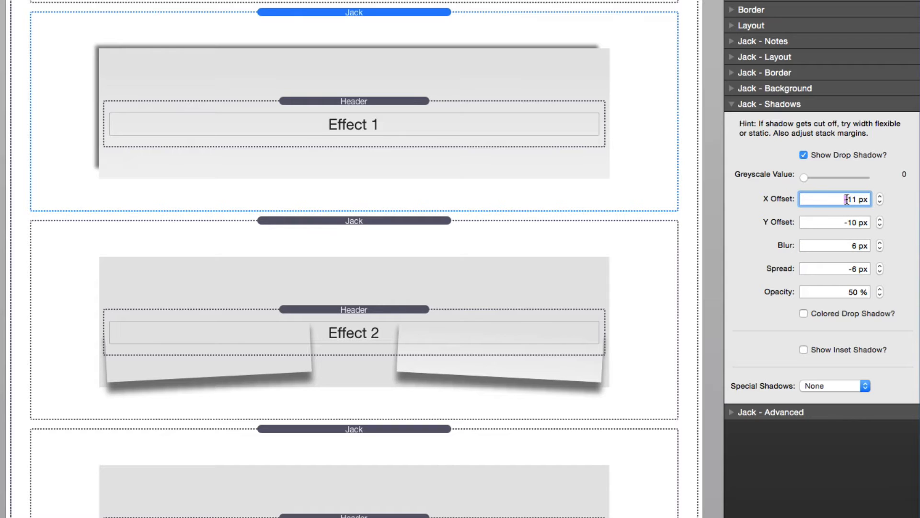
pyautogui.write('-')
pyautogui.press('Tab')
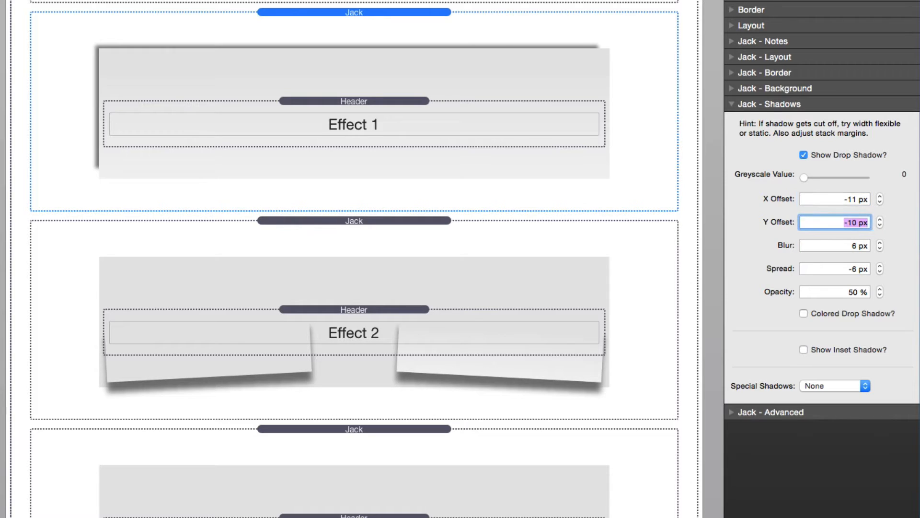
pyautogui.hotkey('shift', 'Tab')
pyautogui.write('0')
pyautogui.press('Tab')
pyautogui.write('0')
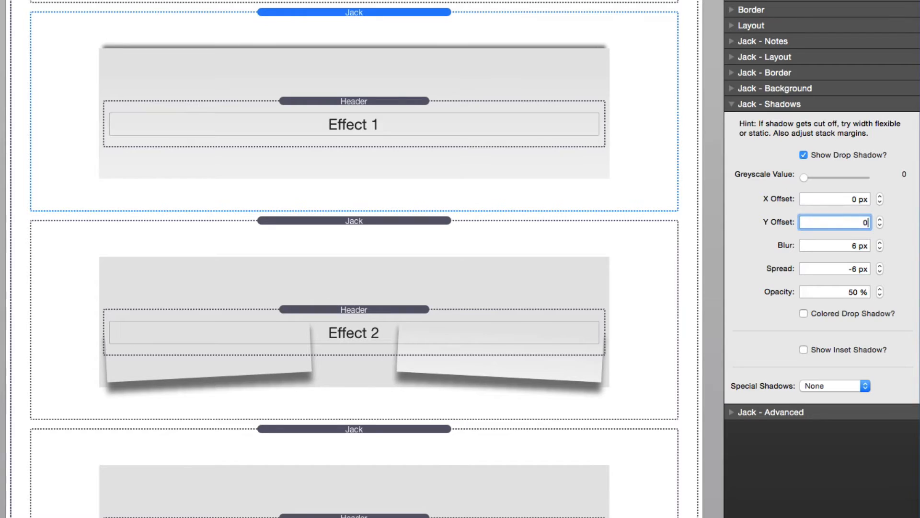
pyautogui.press('Tab')
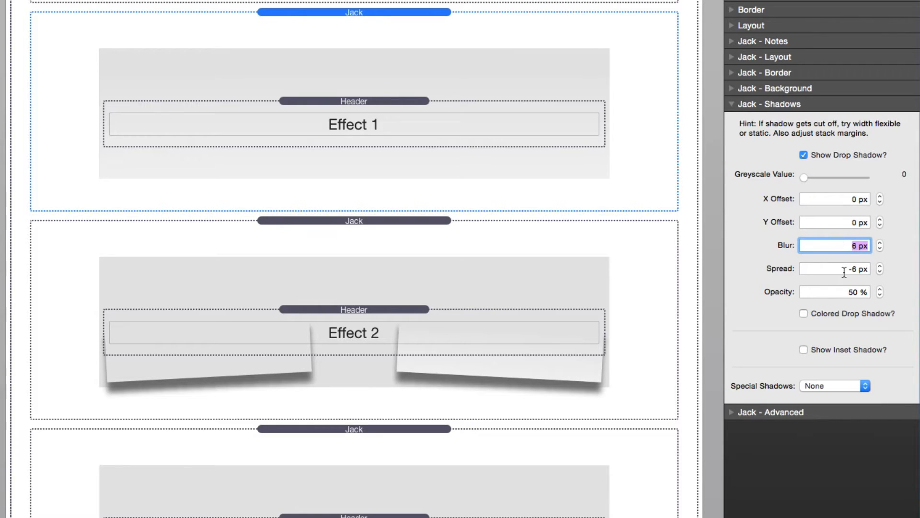
# Step: Set the spread of the Effect 1 drop shadow to 0 px
pyautogui.press('Tab')
pyautogui.write('0')
pyautogui.press('Tab')
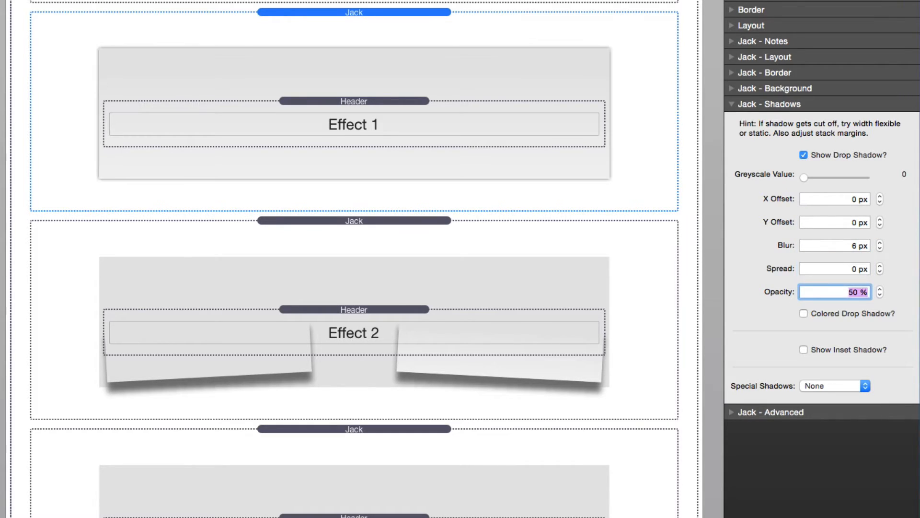
pyautogui.click(834, 267)
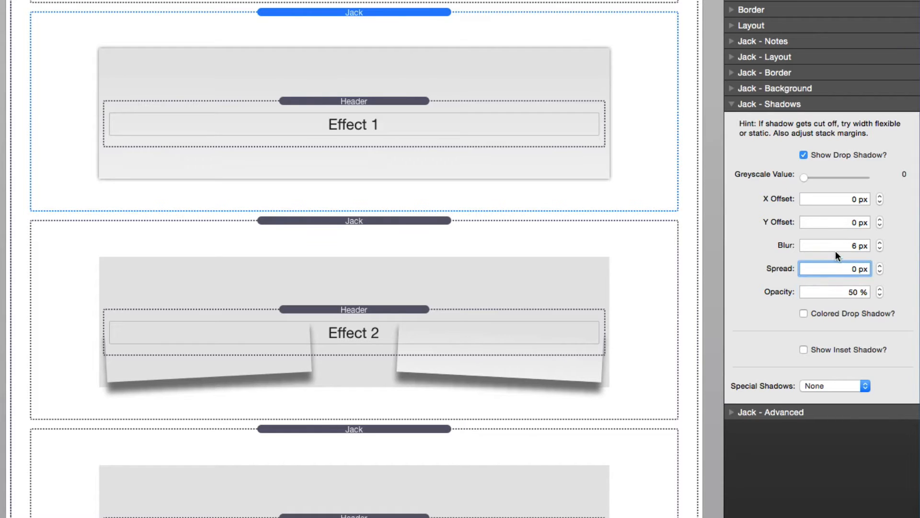
pyautogui.click(837, 245)
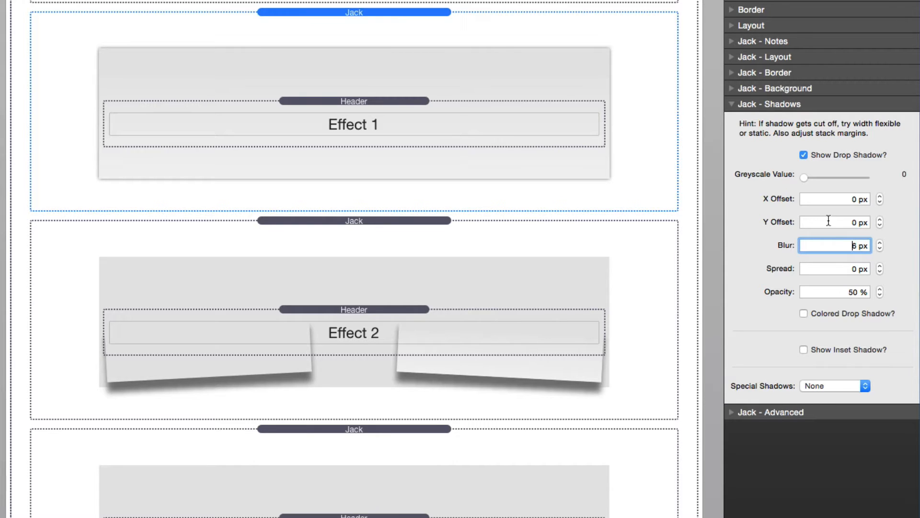
pyautogui.click(836, 199)
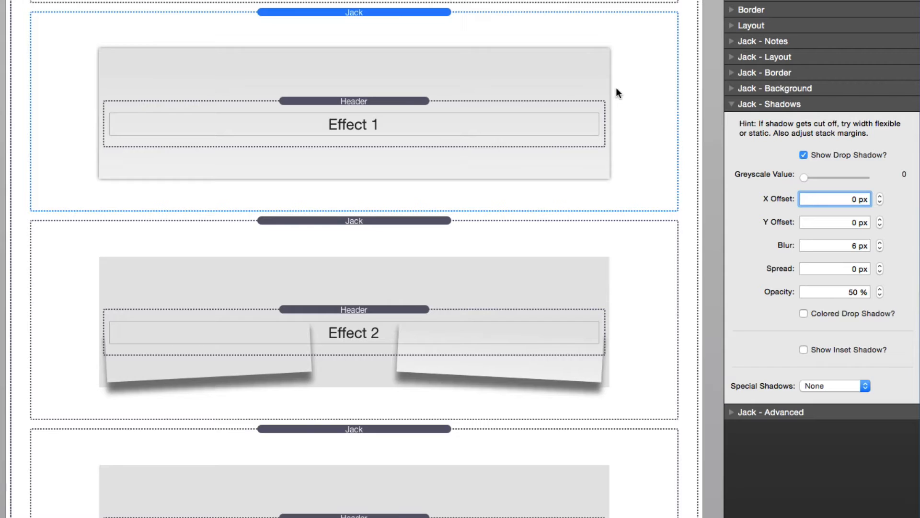
# Step: Raise the Effect 1 drop shadow's X offset and Y offset to 2 px each
pyautogui.click(880, 196)
pyautogui.click(881, 196)
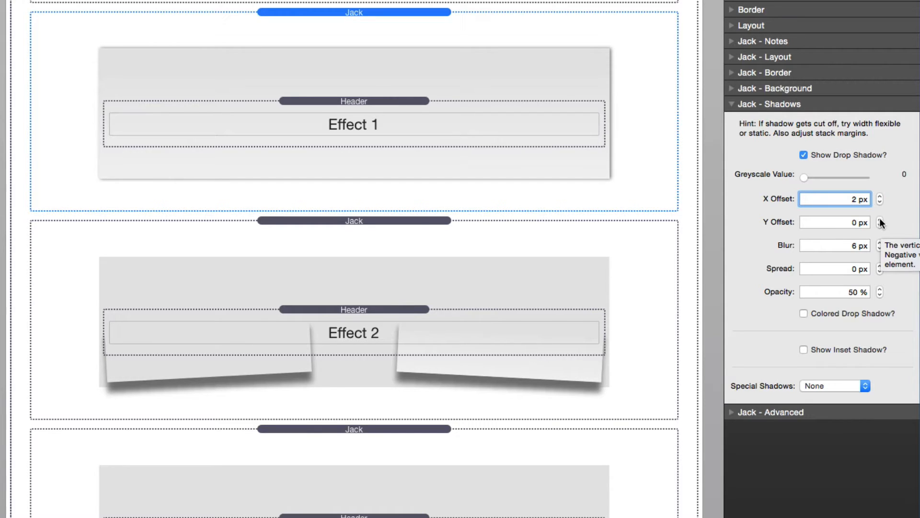
pyautogui.click(880, 219)
pyautogui.click(880, 220)
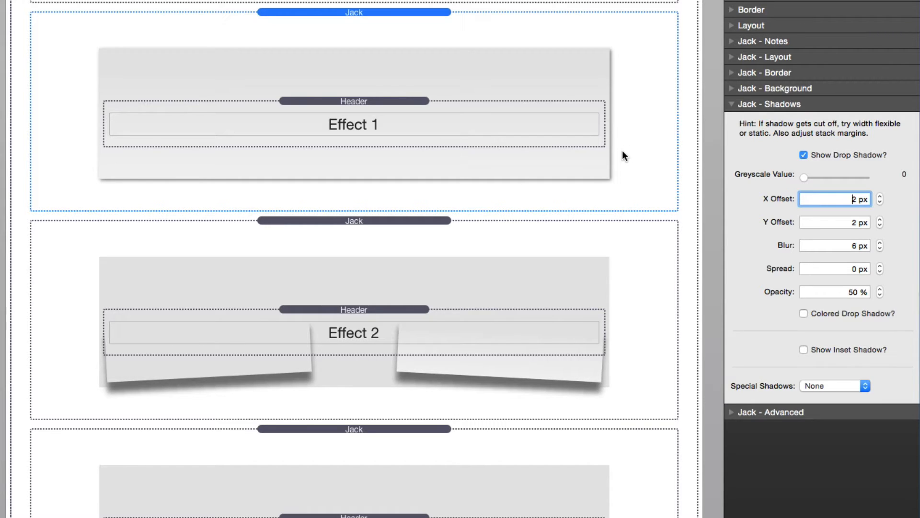
# Step: Increase the Effect 1 drop shadow's spread to 12 px
pyautogui.click(880, 267)
pyautogui.click(880, 266)
pyautogui.click(880, 267)
pyautogui.click(880, 266)
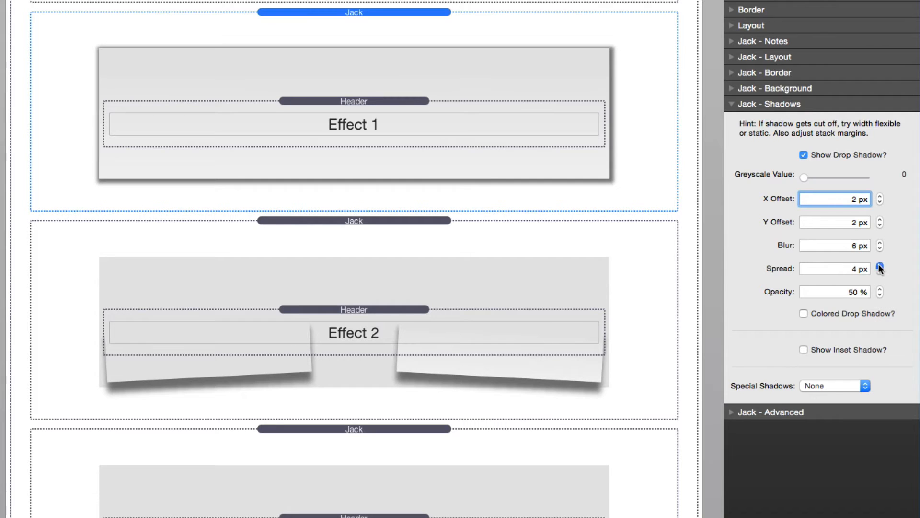
pyautogui.click(880, 267)
pyautogui.click(881, 267)
pyautogui.click(880, 266)
pyautogui.click(880, 266)
pyautogui.click(880, 267)
pyautogui.click(880, 267)
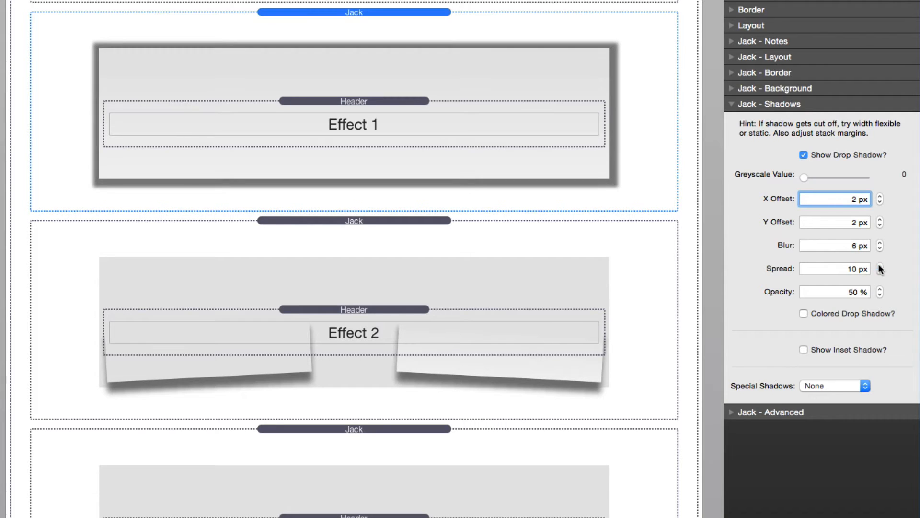
pyautogui.click(881, 266)
pyautogui.click(881, 267)
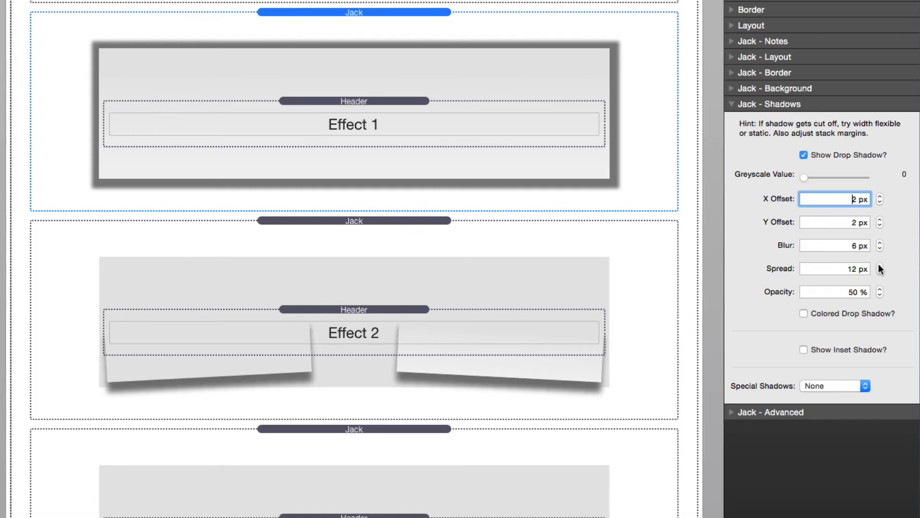
# Step: Reduce the Effect 1 drop shadow's spread to -1 px
pyautogui.click(880, 272)
pyautogui.moveTo(881, 272); pyautogui.dragTo(881, 271)
pyautogui.click(880, 272)
pyautogui.click(880, 273)
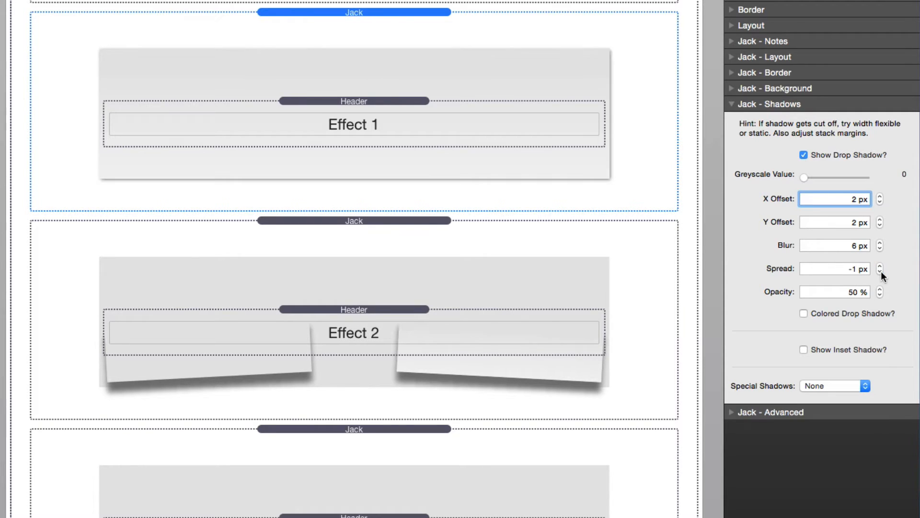
# Step: Reduce the Effect 1 drop shadow's spread to -6 px
pyautogui.click(880, 272)
pyautogui.click(881, 272)
pyautogui.click(880, 271)
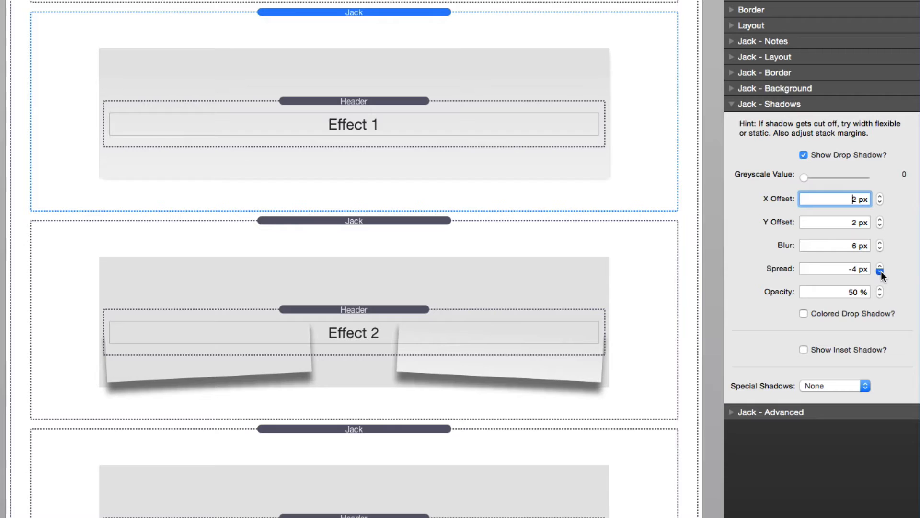
pyautogui.click(880, 272)
pyautogui.click(880, 272)
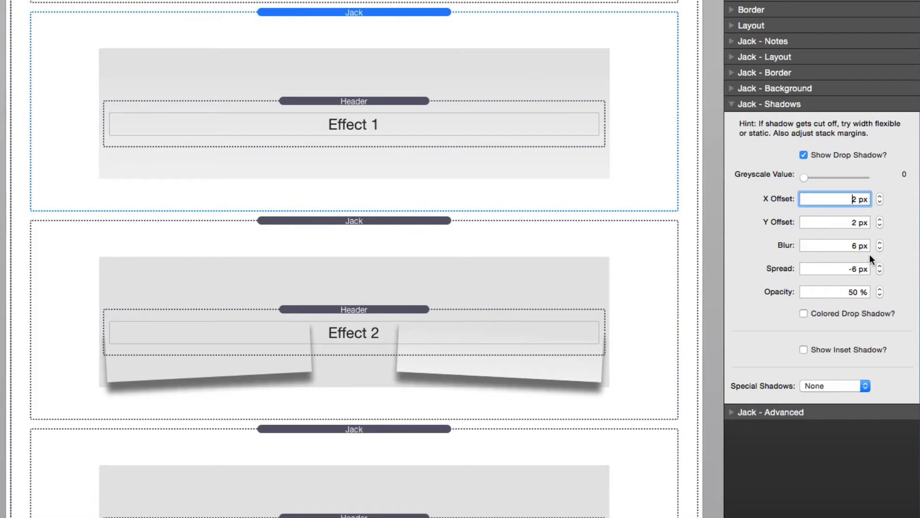
# Step: Set the Effect 1 drop shadow's Y offset to 10 px and its X offset to 0 px
pyautogui.click(850, 245)
pyautogui.doubleClick(850, 245)
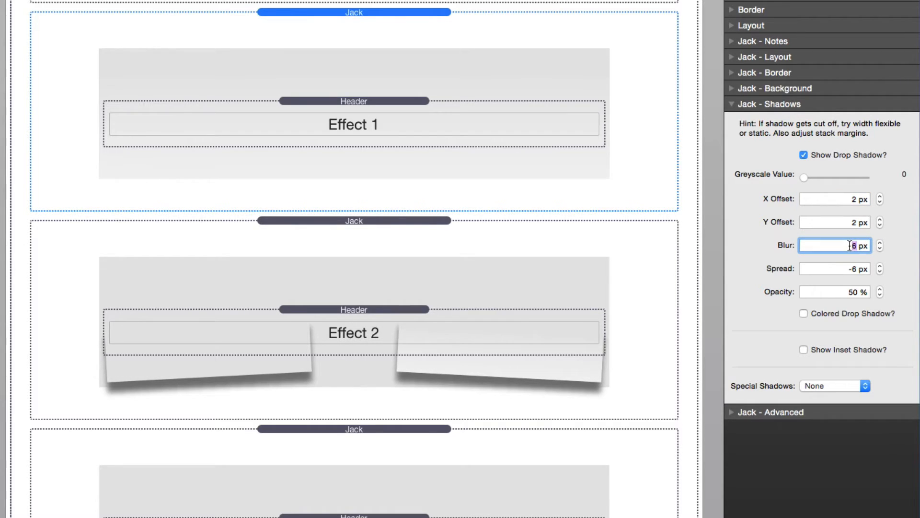
pyautogui.doubleClick(850, 221)
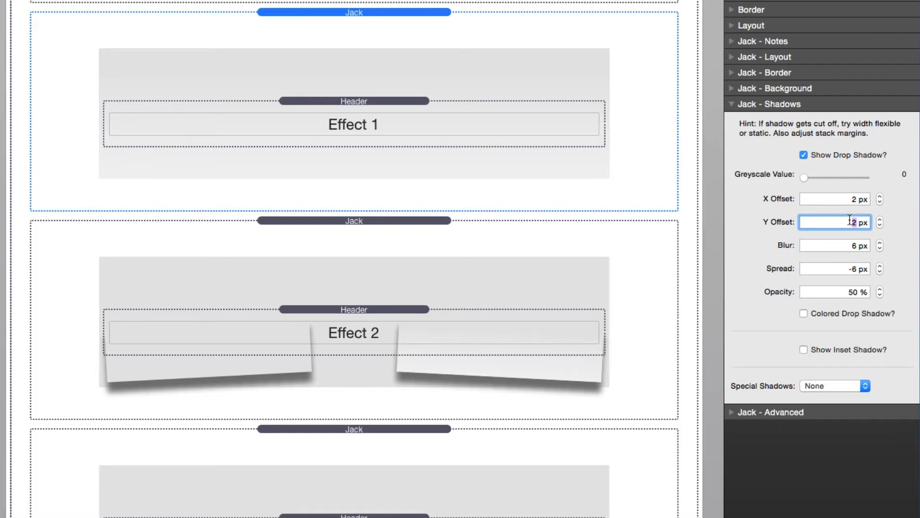
pyautogui.write('10')
pyautogui.press('Tab')
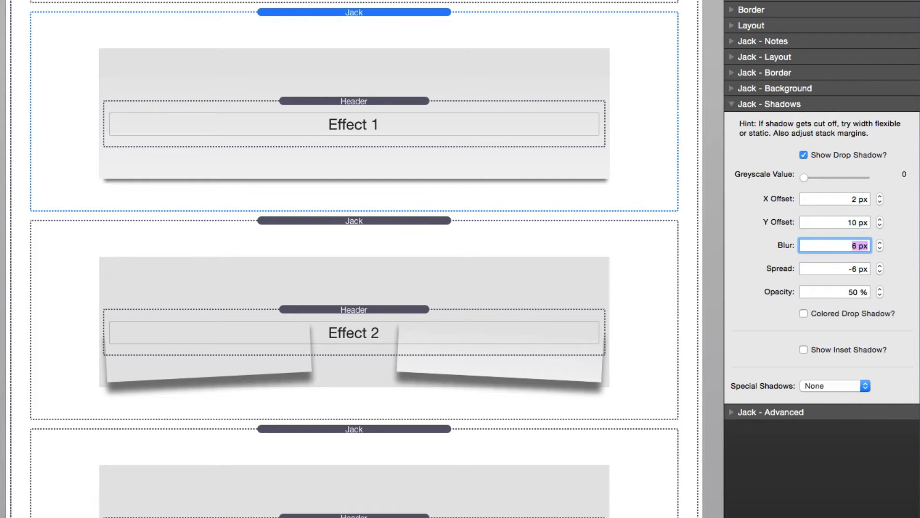
pyautogui.doubleClick(851, 199)
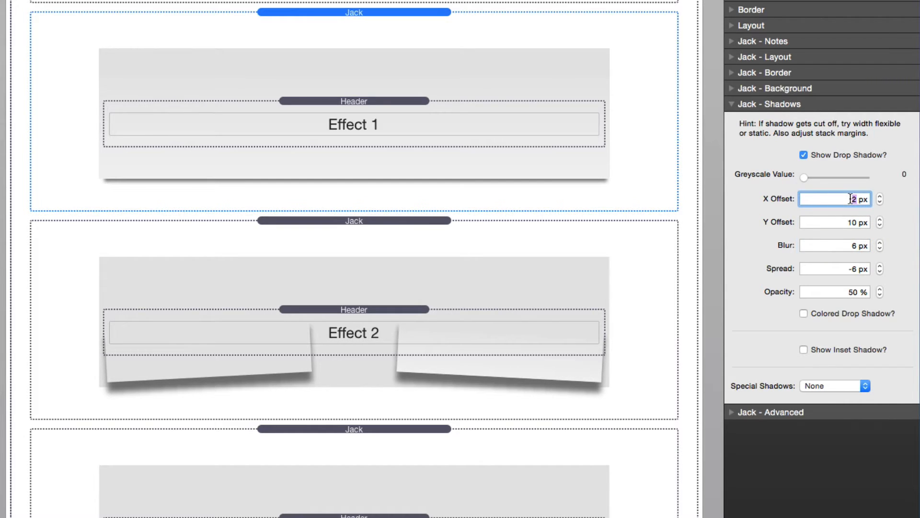
pyautogui.write('0')
pyautogui.click(850, 221)
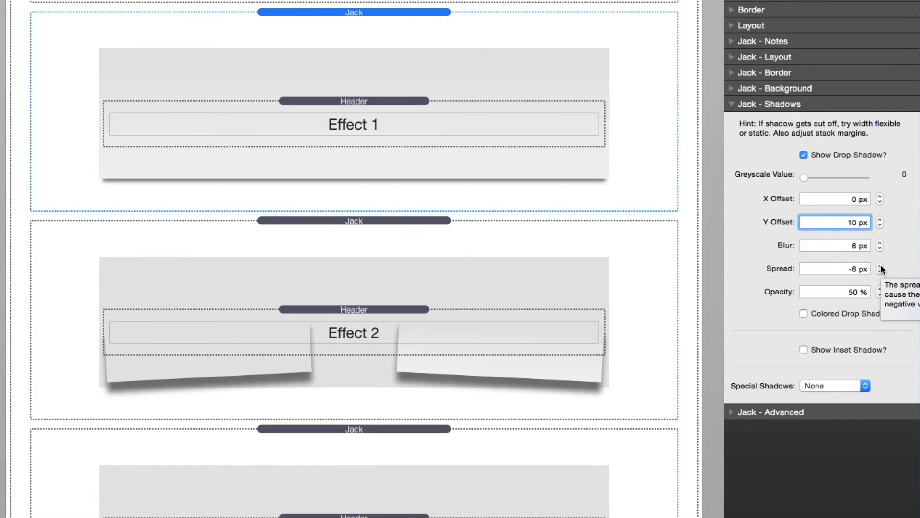
# Step: Set the Effect 1 drop shadow's opacity to 100 %
pyautogui.click(880, 290)
pyautogui.click(880, 290)
pyautogui.click(881, 290)
pyautogui.click(880, 290)
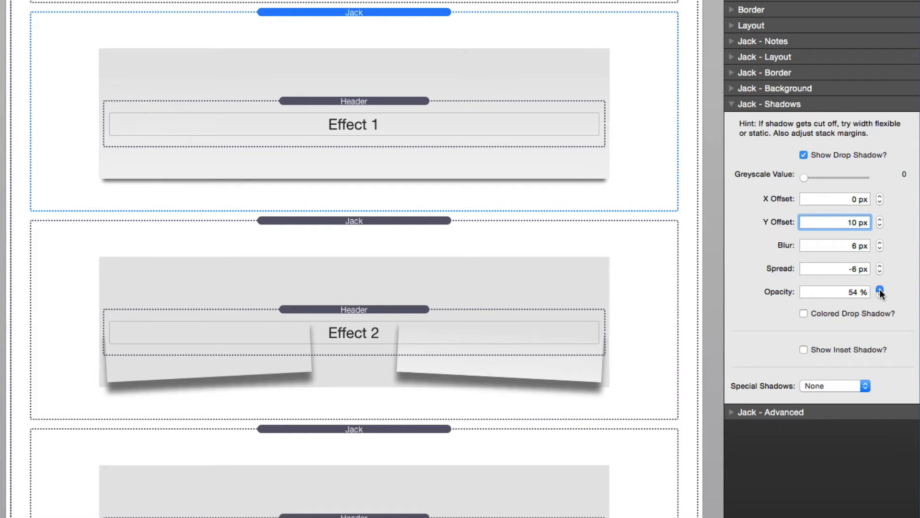
pyautogui.click(880, 290)
pyautogui.click(880, 290)
pyautogui.doubleClick(852, 293)
pyautogui.write('100')
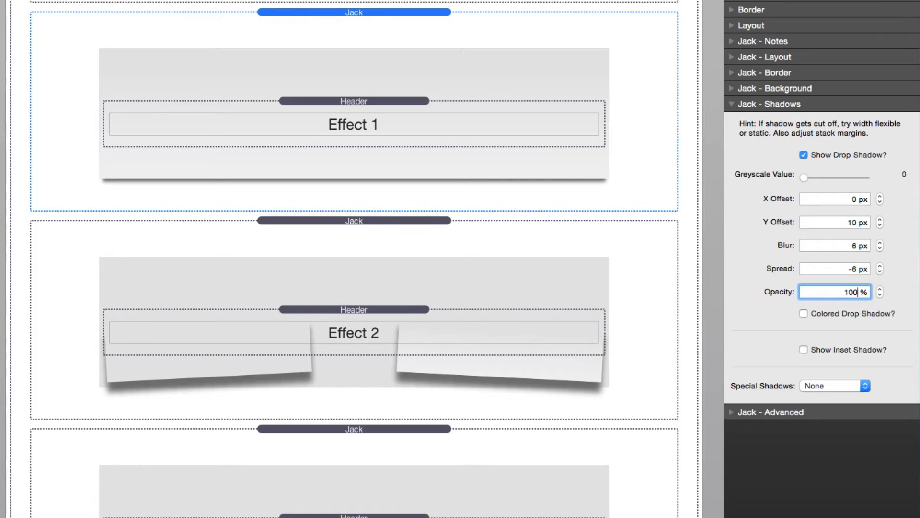
pyautogui.press('Return')
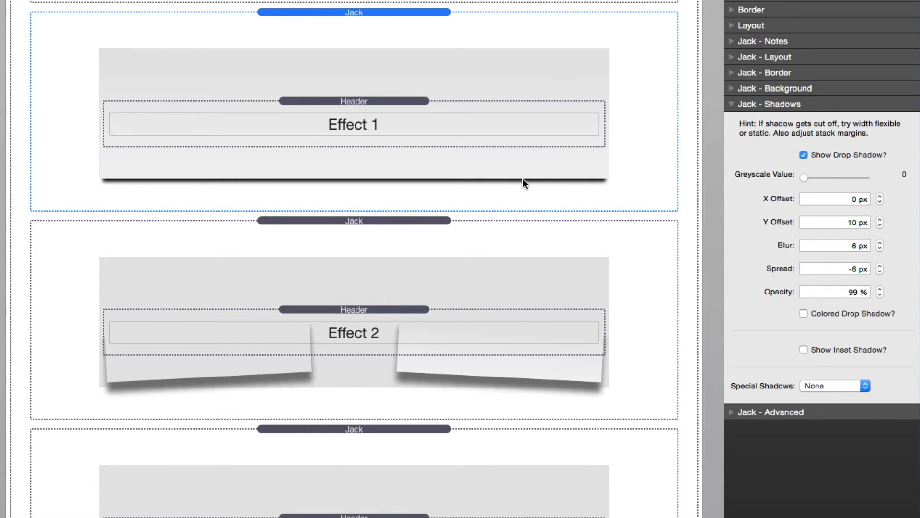
# Step: Select the Effect 2 Jack stack and review the choices for its special shadow type and raised corners
pyautogui.click(636, 267)
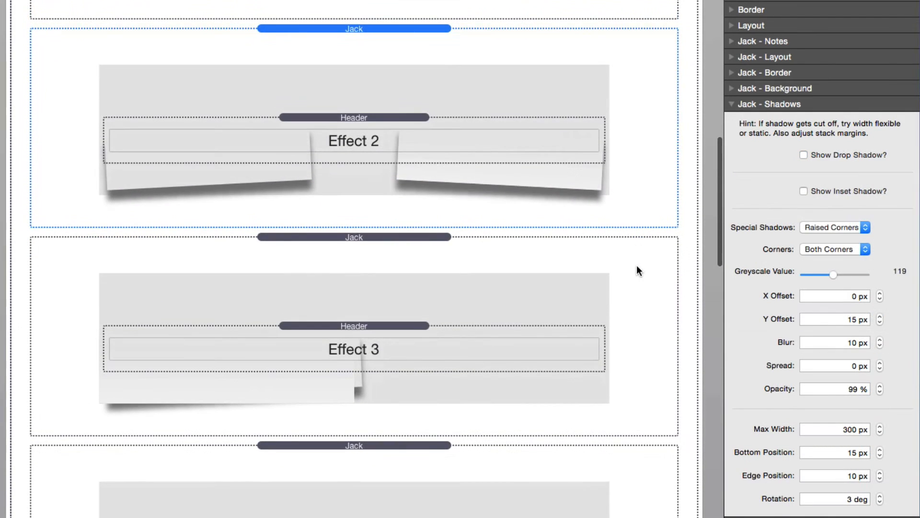
pyautogui.scroll(3, 636, 267)
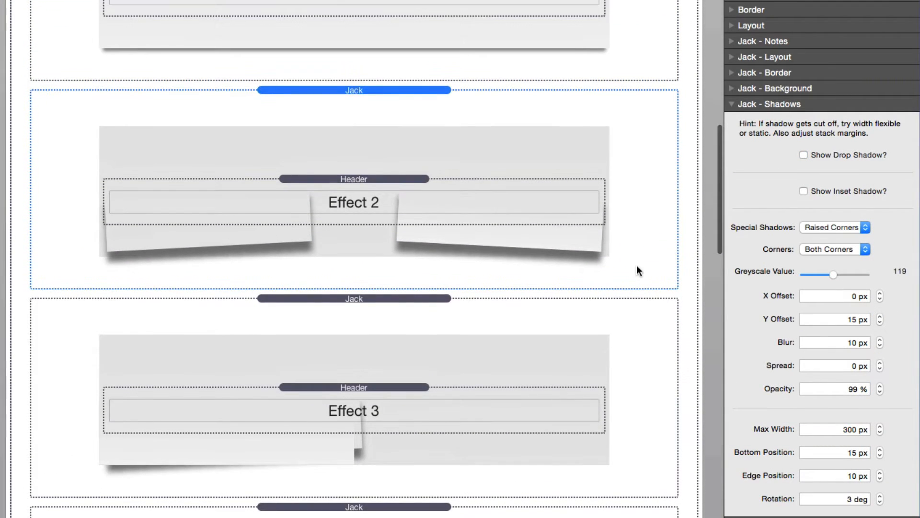
pyautogui.click(843, 226)
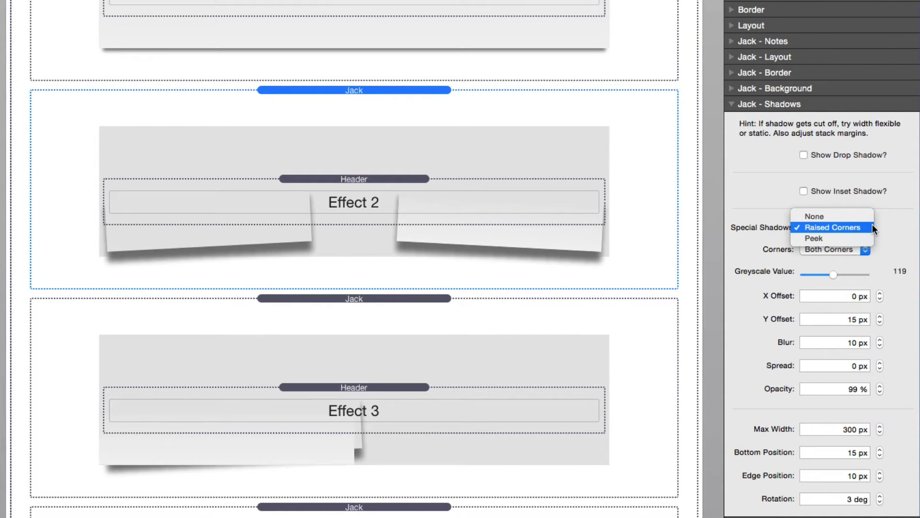
pyautogui.click(868, 226)
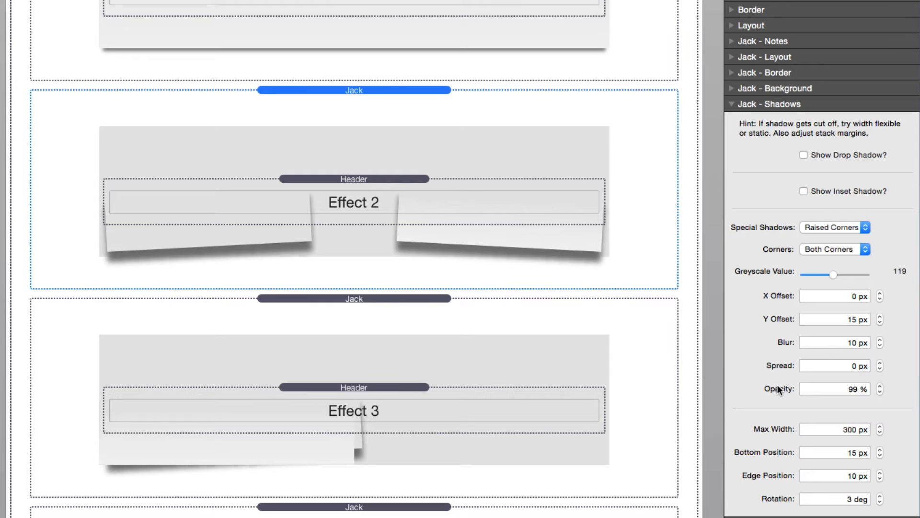
pyautogui.click(831, 246)
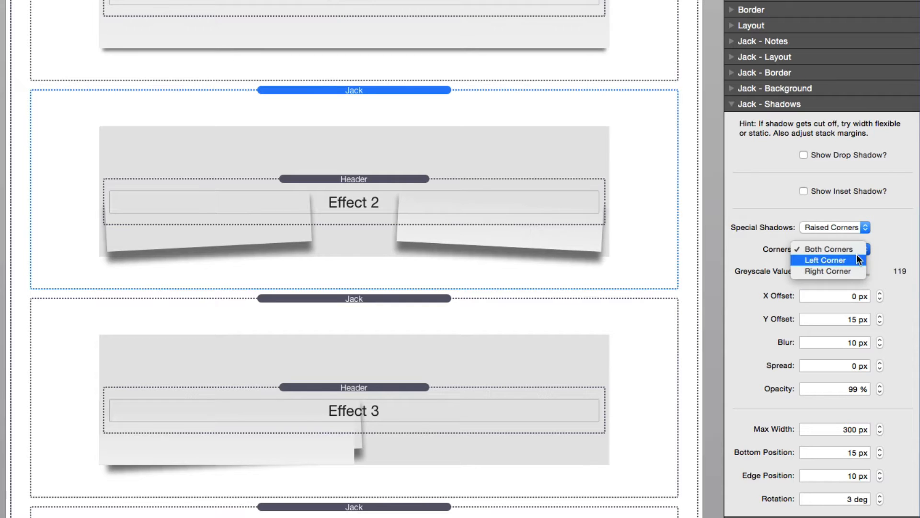
pyautogui.click(851, 244)
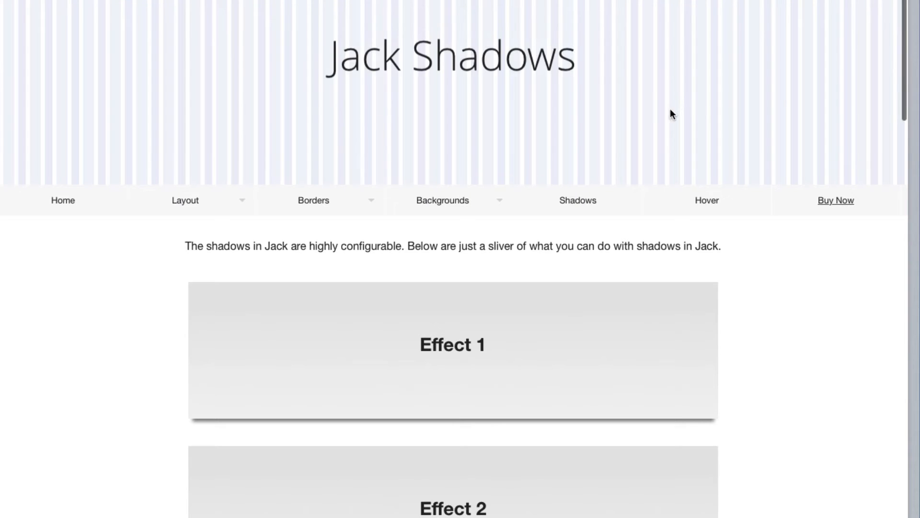
# Step: Examine the raised-corner shadow of Effect 2 in the page preview, then return to editing
pyautogui.scroll(-5, 677, 264)
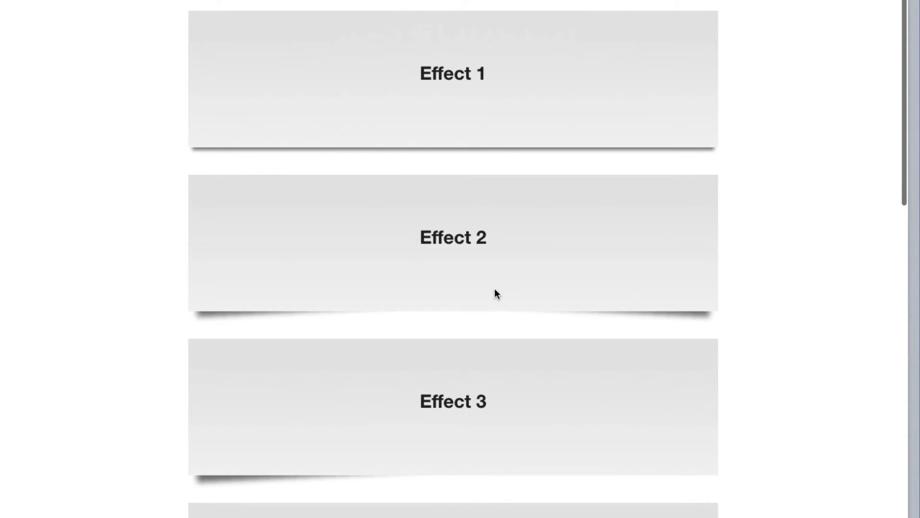
pyautogui.press('super+r')
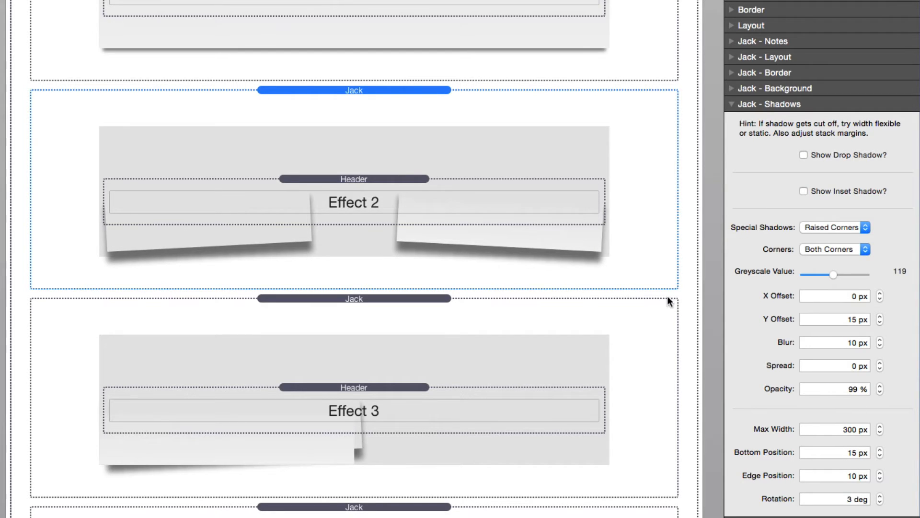
# Step: Set the rotation of Effect 2's raised-corner shadow to 10 deg and check it in the page preview
pyautogui.click(848, 477)
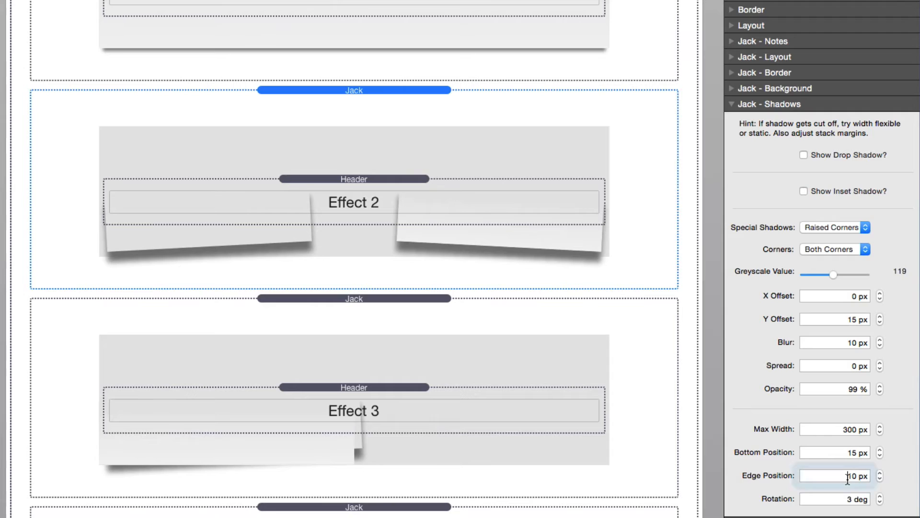
pyautogui.click(848, 499)
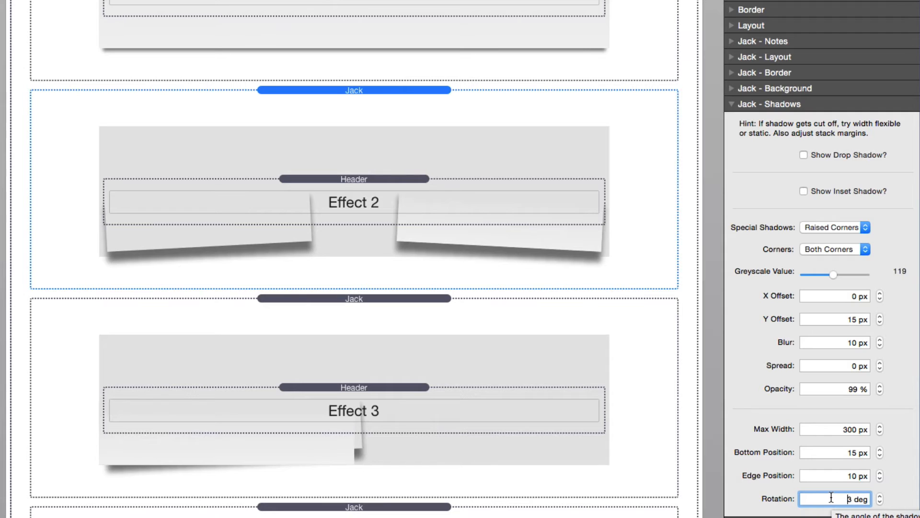
pyautogui.doubleClick(831, 496)
pyautogui.write('10')
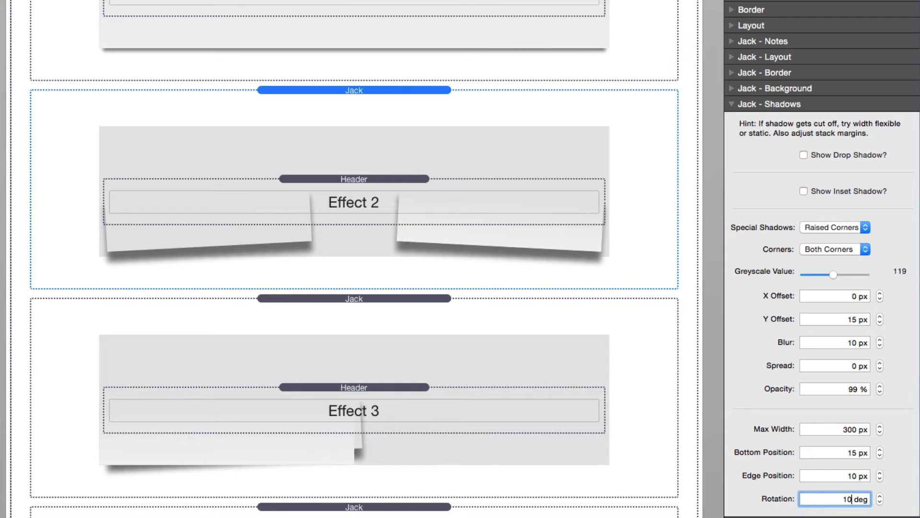
pyautogui.press('Return')
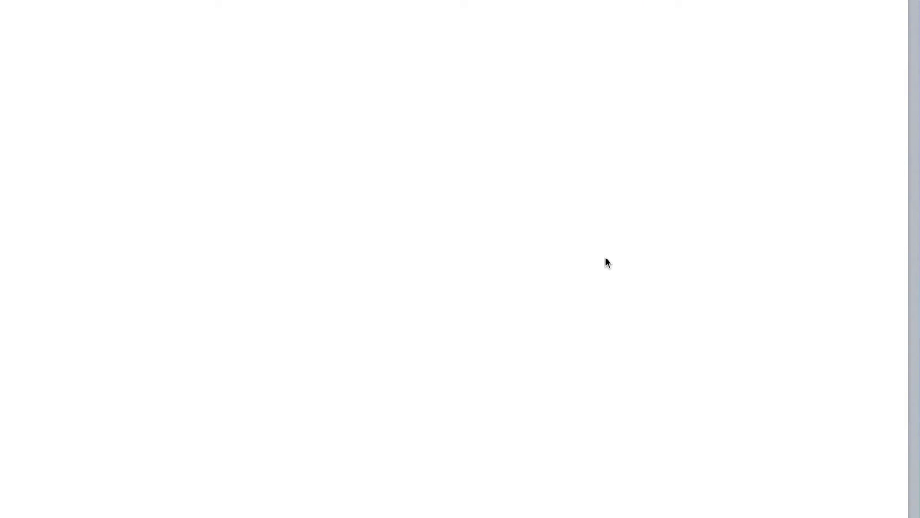
pyautogui.scroll(-5, 605, 259)
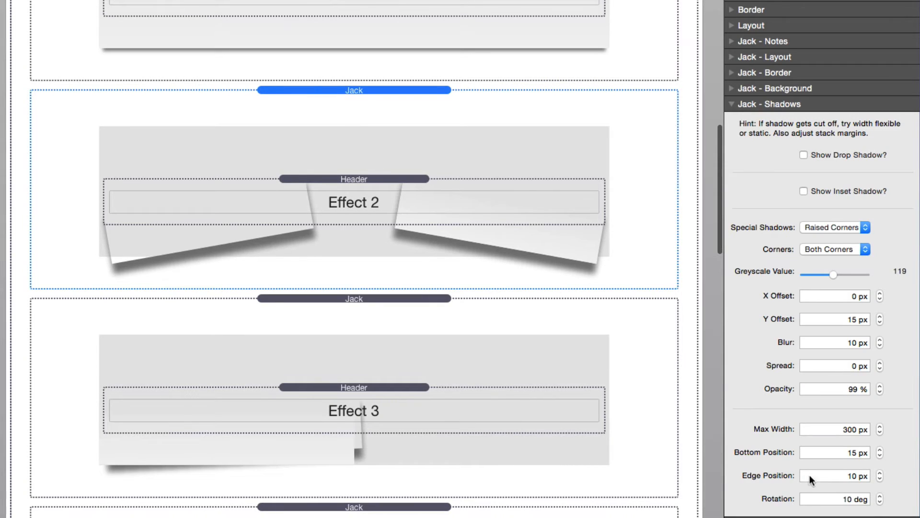
# Step: Set the bottom position of Effect 2's raised-corner shadow to 25 px
pyautogui.doubleClick(847, 453)
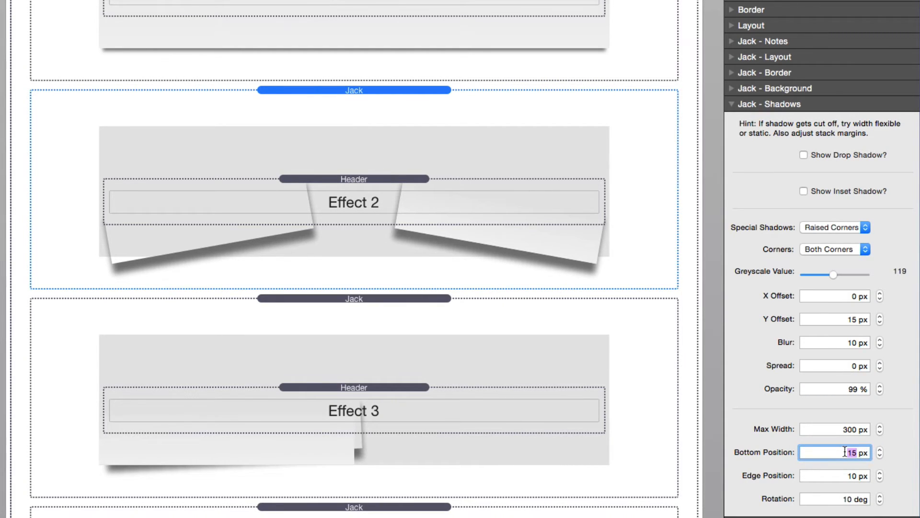
pyautogui.write('25')
pyautogui.press('Tab')
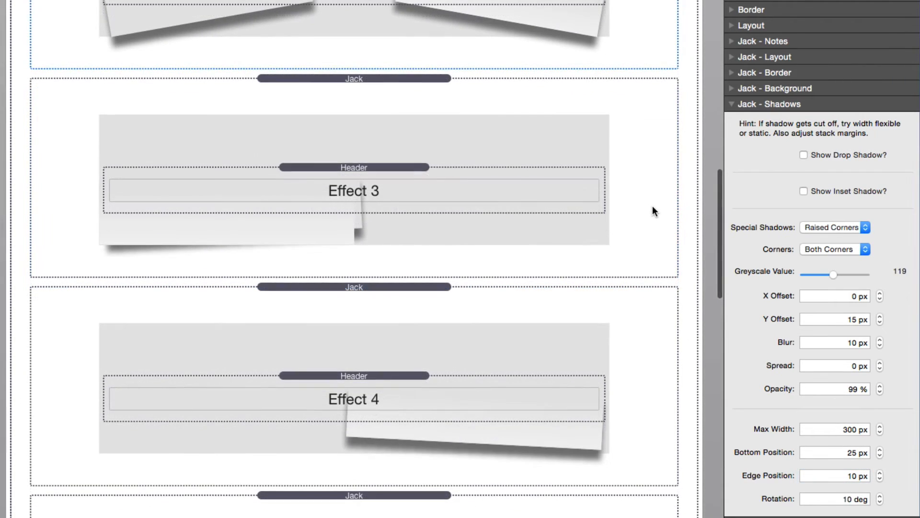
# Step: Select the Jack stack that contains the Effect 6 example
pyautogui.scroll(-1, 652, 206)
pyautogui.scroll(-7, 652, 207)
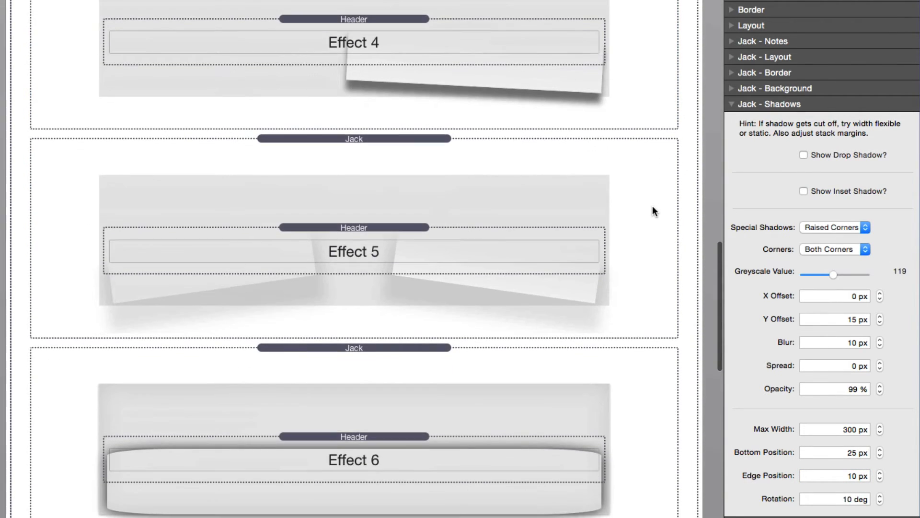
pyautogui.scroll(-2, 652, 207)
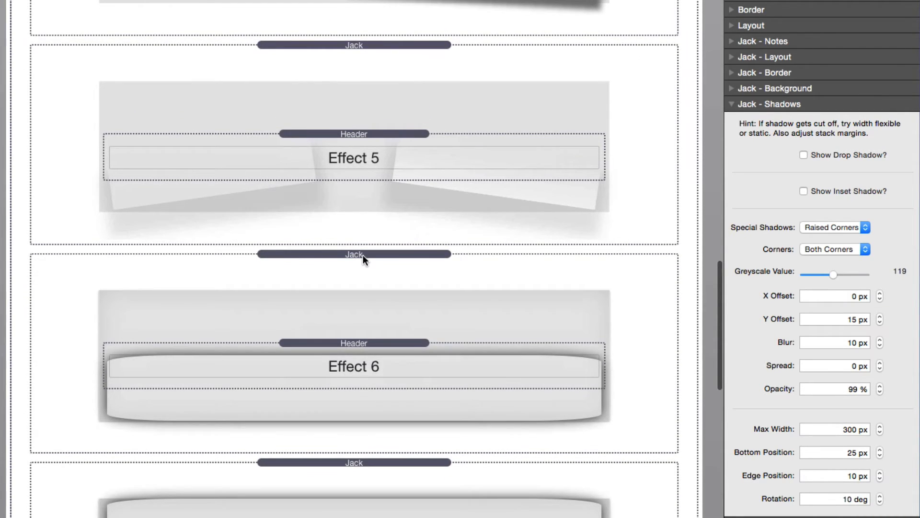
pyautogui.click(363, 254)
pyautogui.scroll(-5, 363, 254)
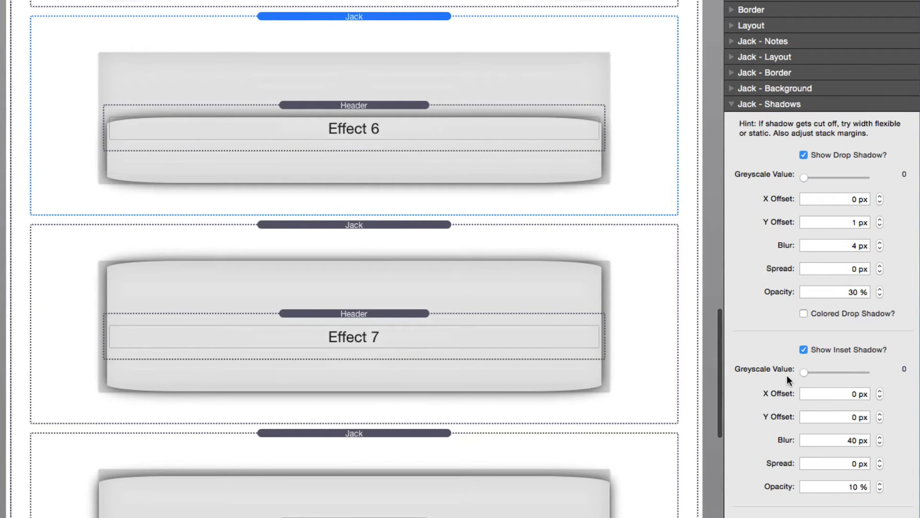
# Step: Turn off Effect 6's inset shadow and drop shadow, and choose Peek as its special shadow
pyautogui.scroll(-4, 787, 376)
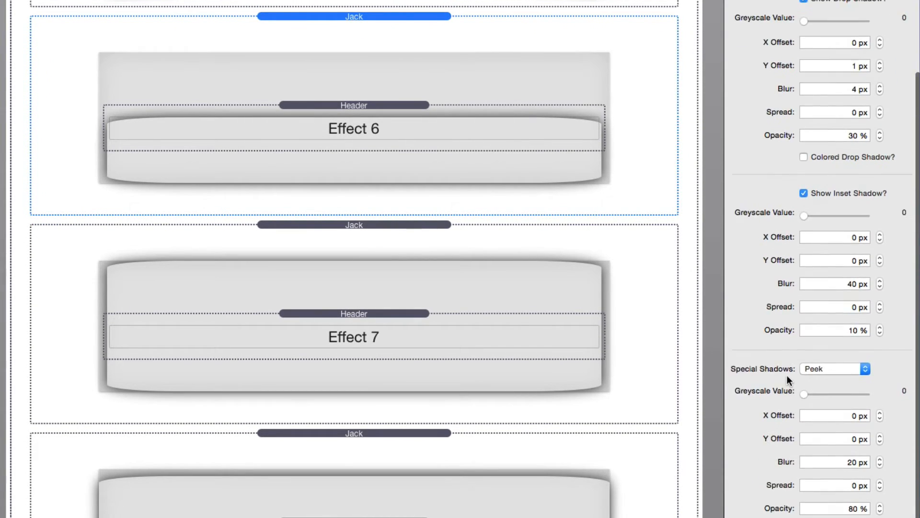
pyautogui.scroll(2, 787, 378)
pyautogui.scroll(-4, 788, 378)
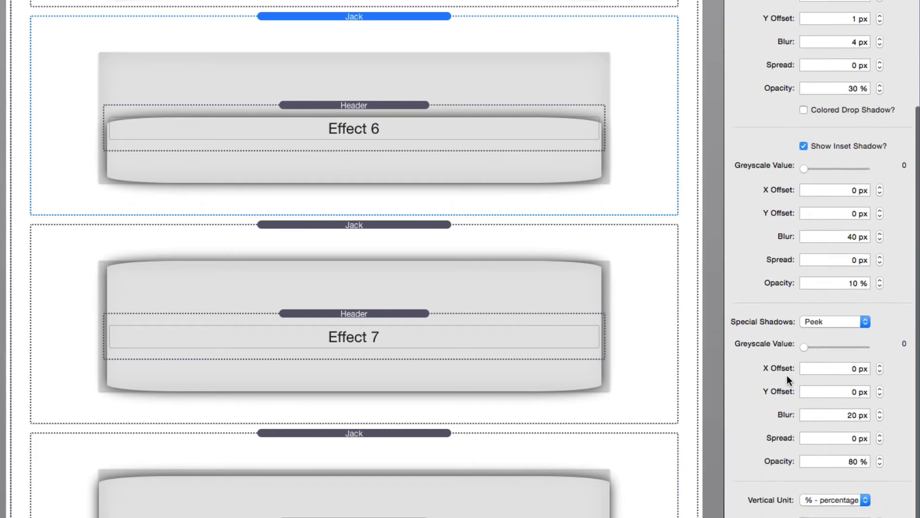
pyautogui.scroll(-2, 788, 374)
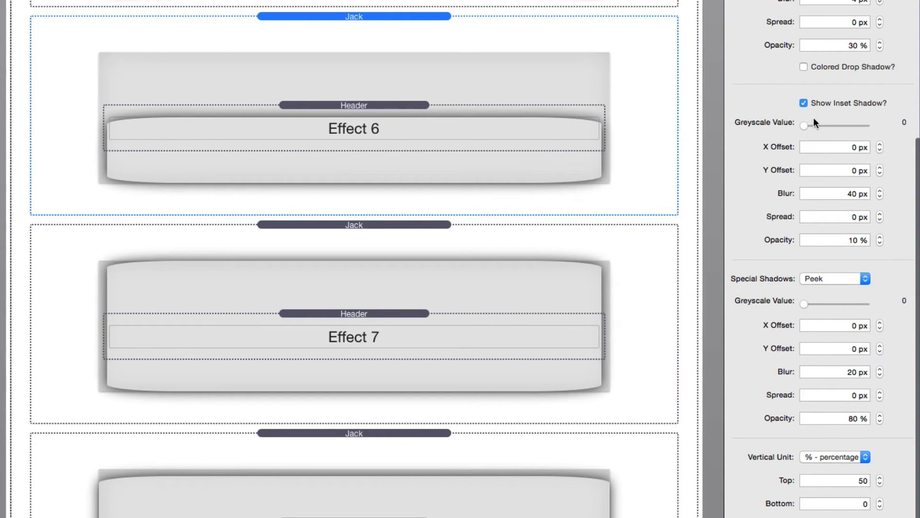
pyautogui.click(805, 103)
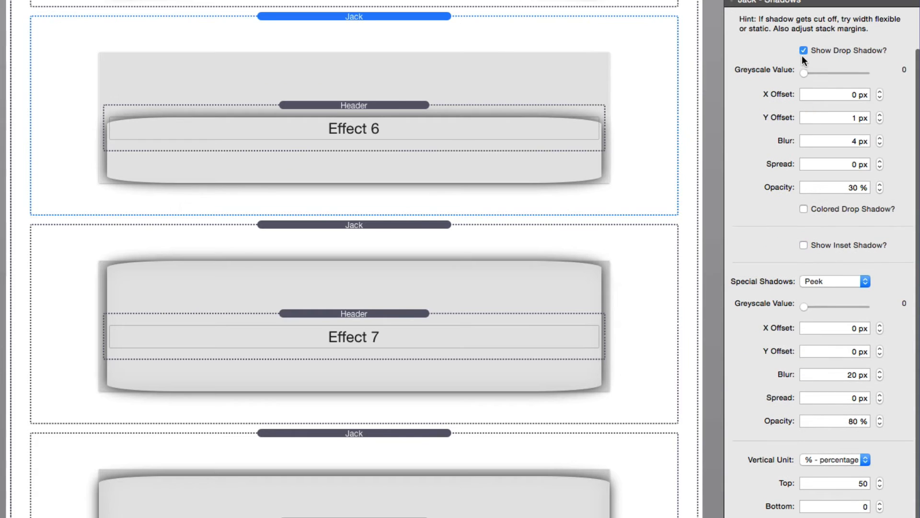
pyautogui.click(803, 51)
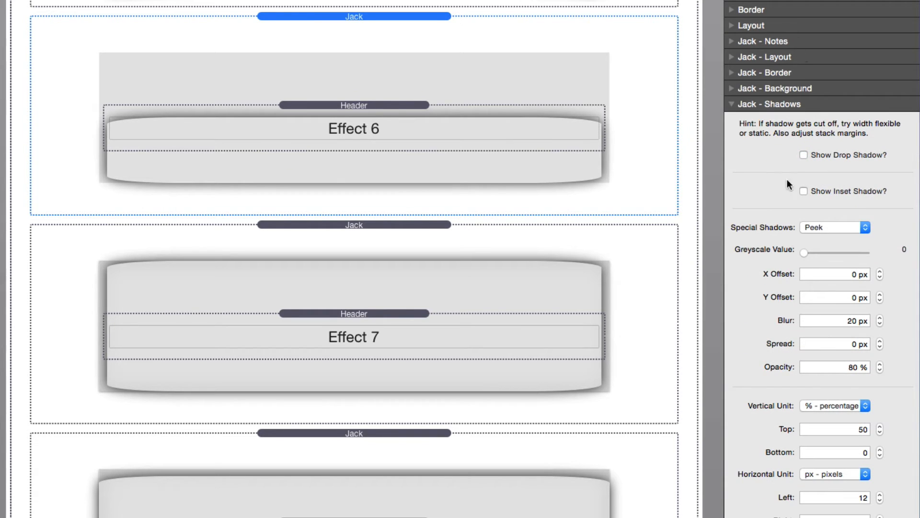
pyautogui.click(852, 226)
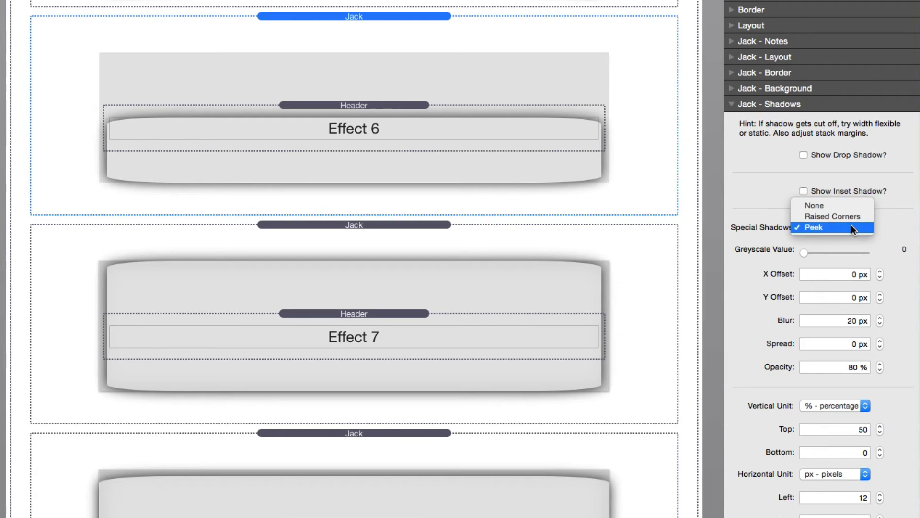
pyautogui.click(851, 226)
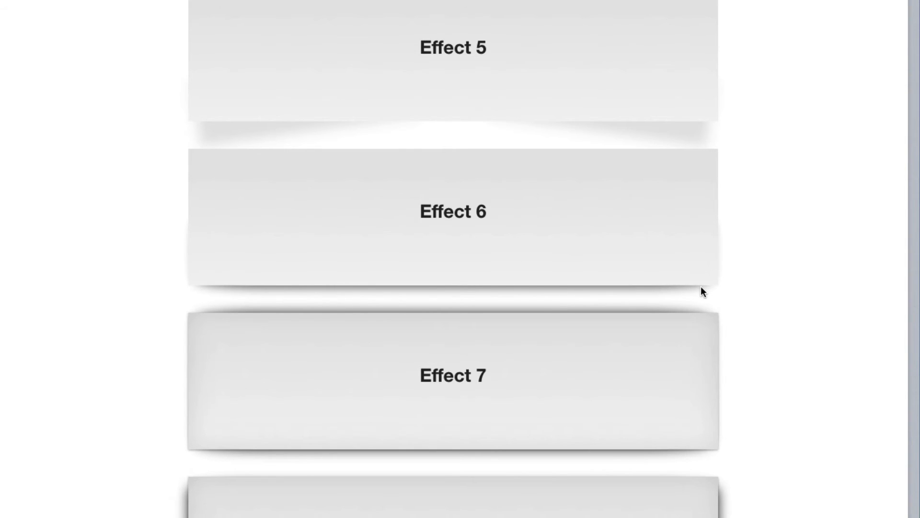
# Step: Turn on the drop shadow for the Effect 6 Jack stack and set its opacity to 99%
pyautogui.press('super+r')
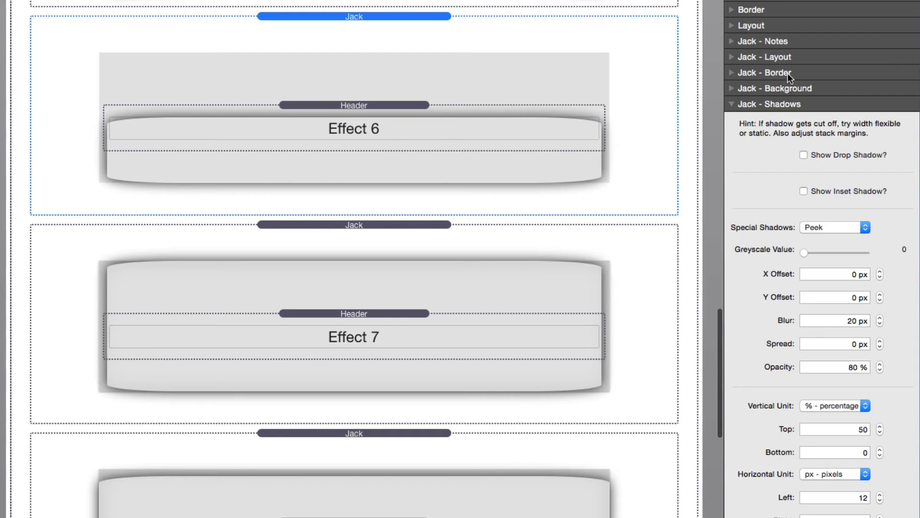
pyautogui.click(802, 154)
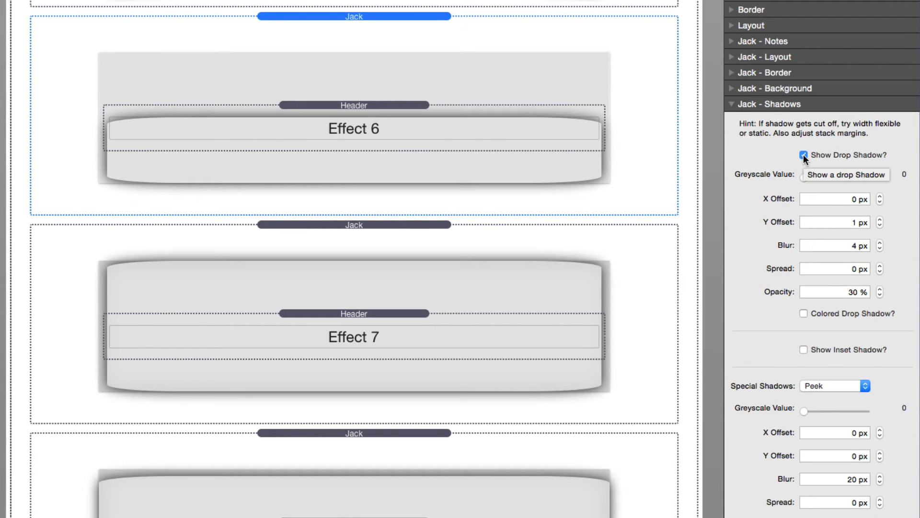
pyautogui.click(847, 291)
pyautogui.write('99')
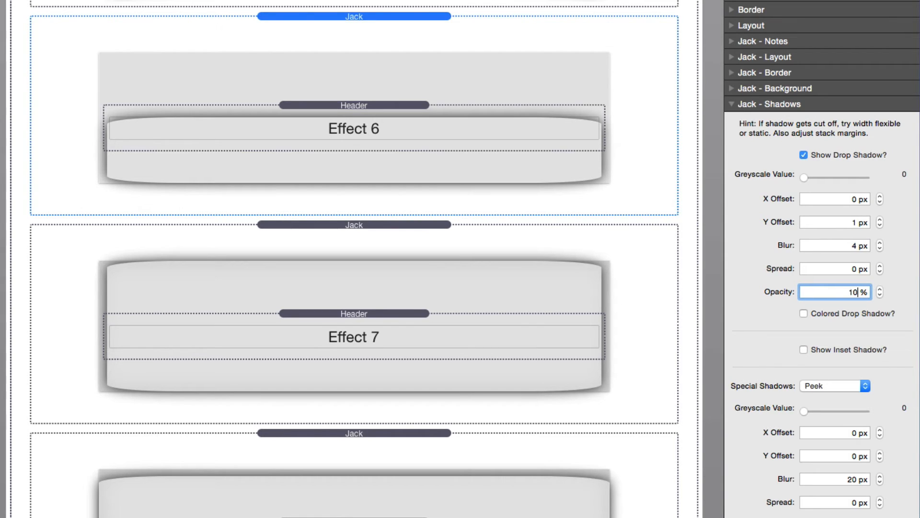
pyautogui.press('Tab')
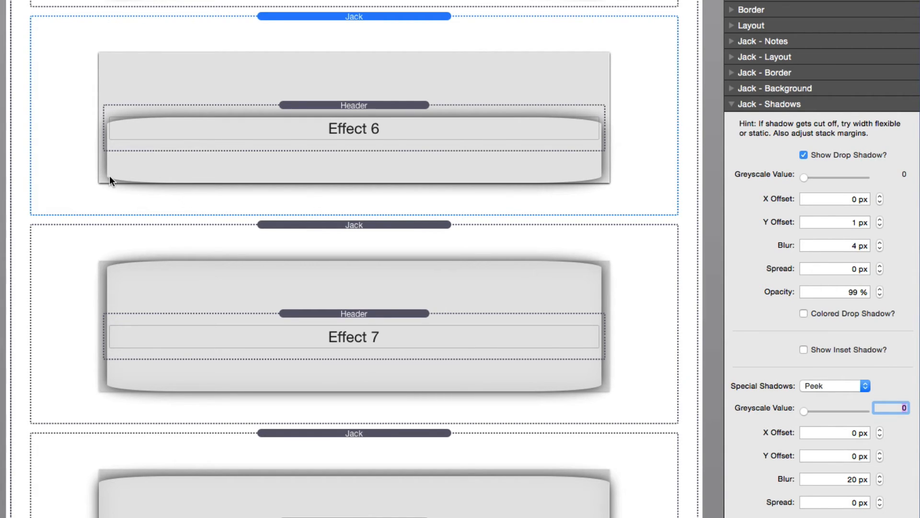
# Step: Set the opacity of Effect 6's drop shadow to 30%
pyautogui.doubleClick(853, 293)
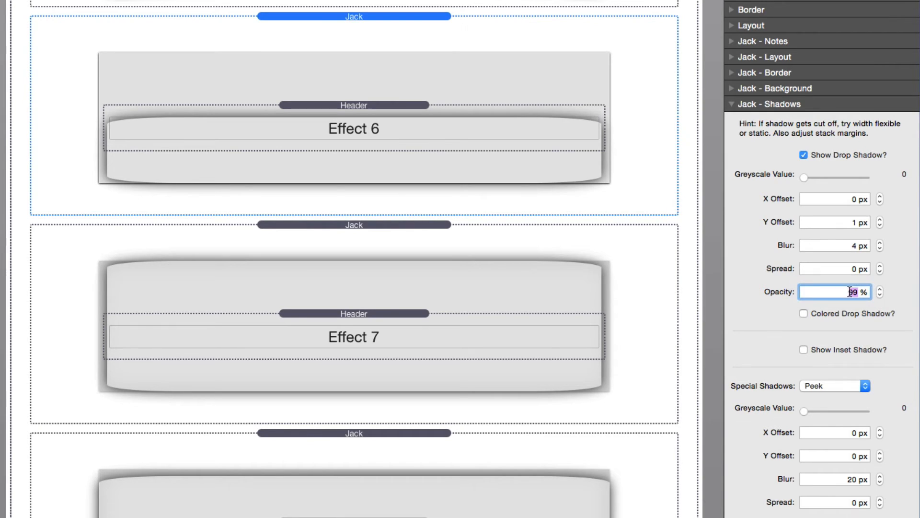
pyautogui.write('30')
pyautogui.press('Tab')
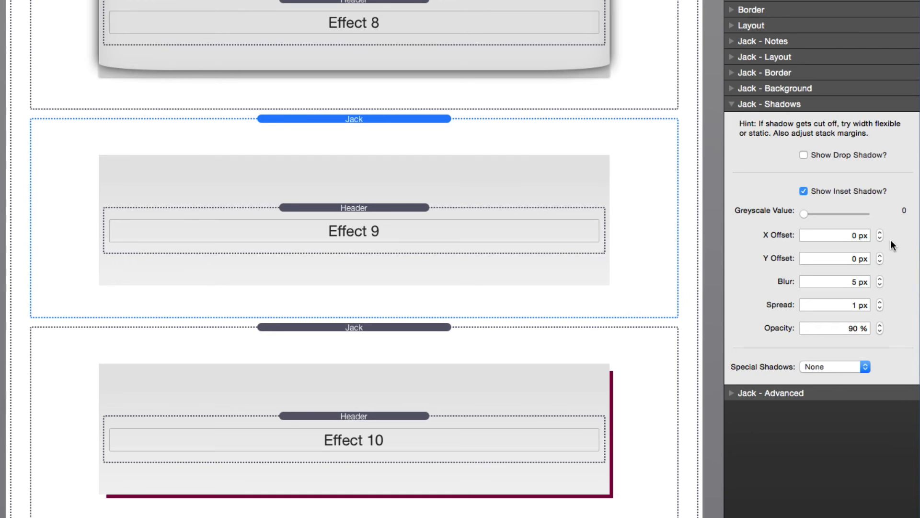
# Step: Set the blur of Effect 9's inset shadow to 50 px and check it in the page preview
pyautogui.doubleClick(850, 284)
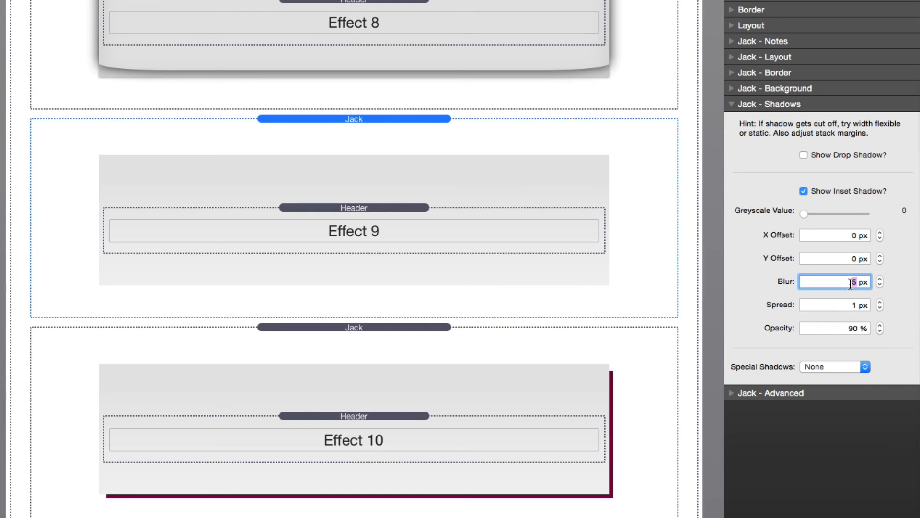
pyautogui.write('50')
pyautogui.press('Tab')
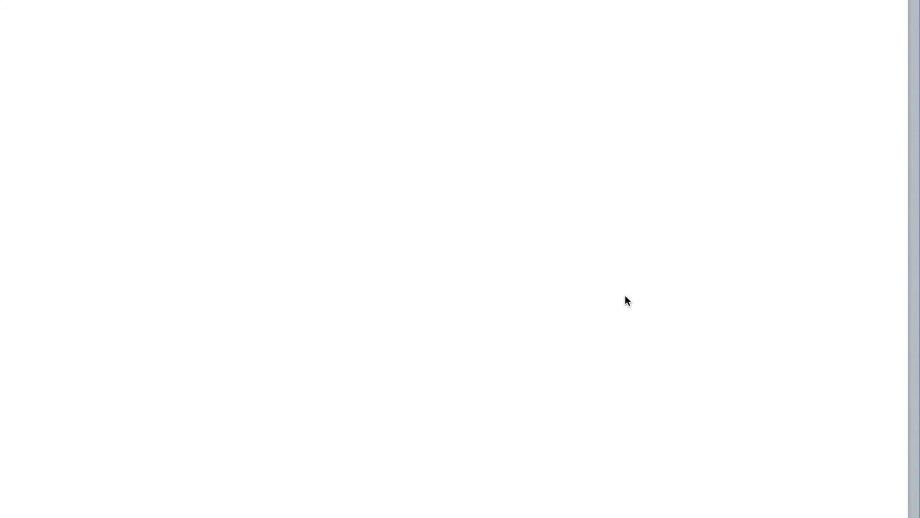
pyautogui.scroll(-20, 626, 297)
pyautogui.scroll(-6, 625, 296)
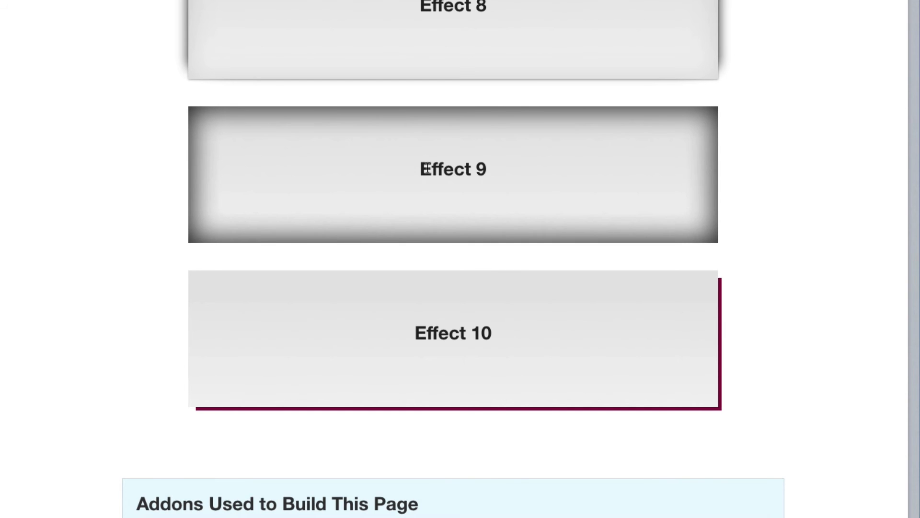
pyautogui.moveTo(418, 167); pyautogui.dragTo(478, 167)
pyautogui.click(478, 167)
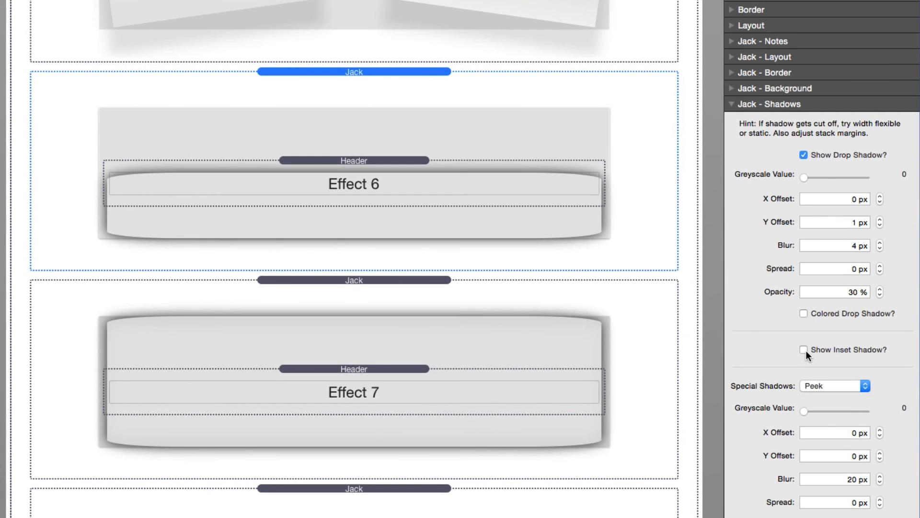
# Step: Turn on Effect 6's inset shadow, switching it off and on again to compare the look
pyautogui.click(803, 349)
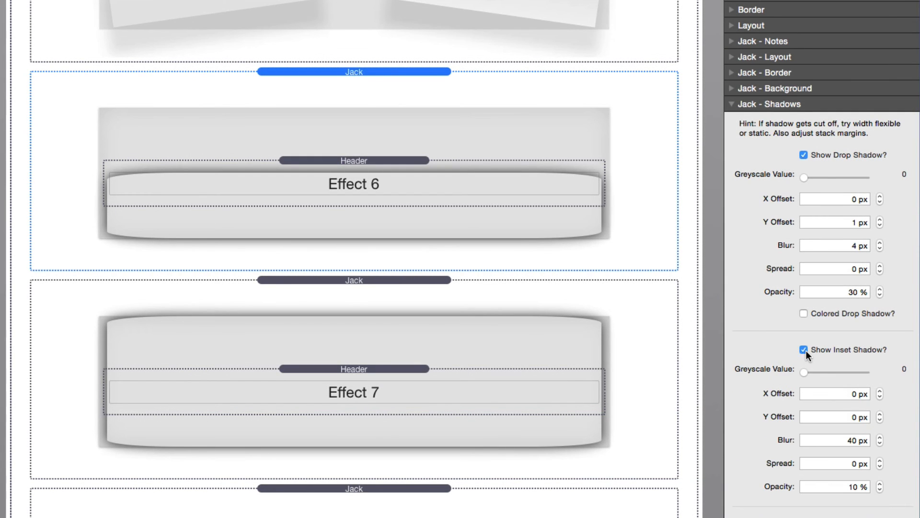
pyautogui.scroll(-3, 806, 350)
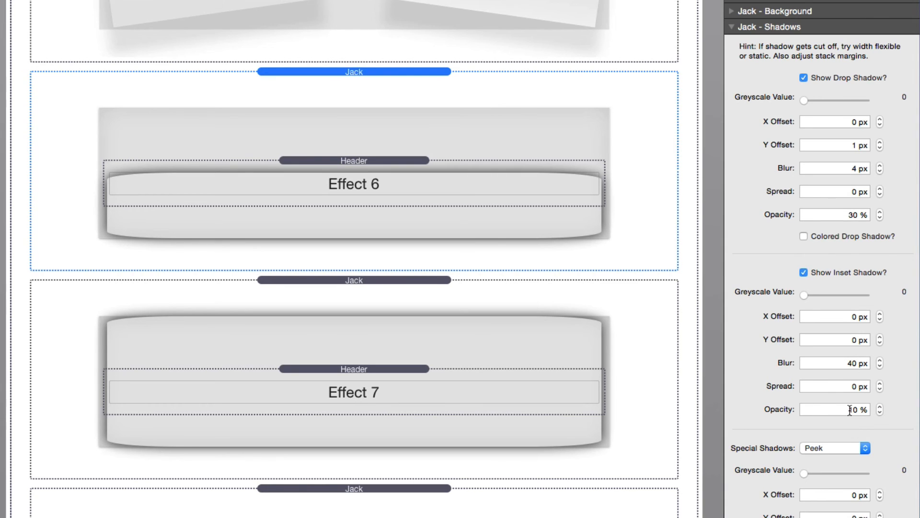
pyautogui.click(803, 271)
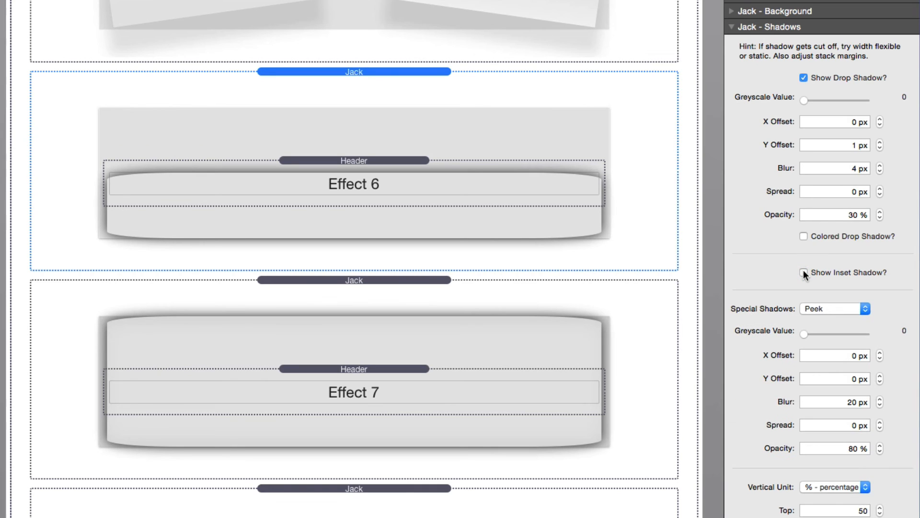
pyautogui.click(804, 271)
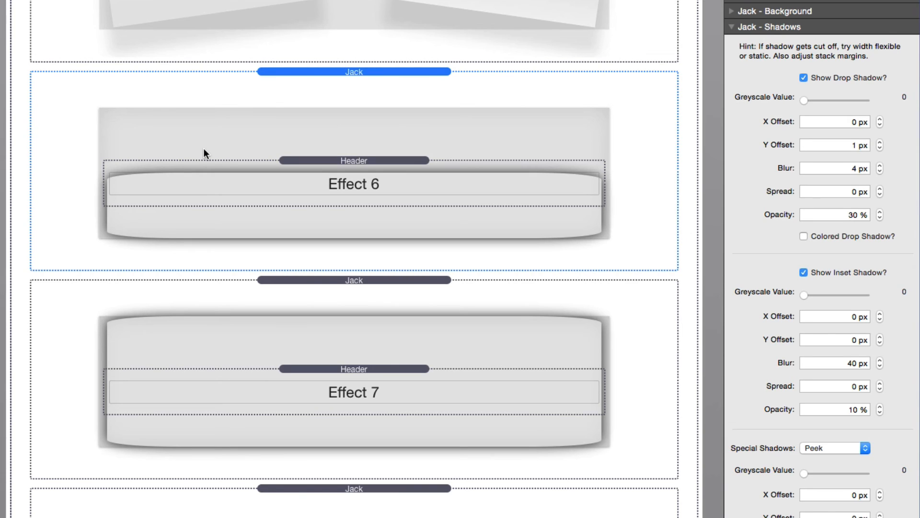
# Step: Select the Jack stack that contains Effect 7 and review its inset shadow and peek shadow settings
pyautogui.press('super+Tab')
pyautogui.scroll(-5, 414, 291)
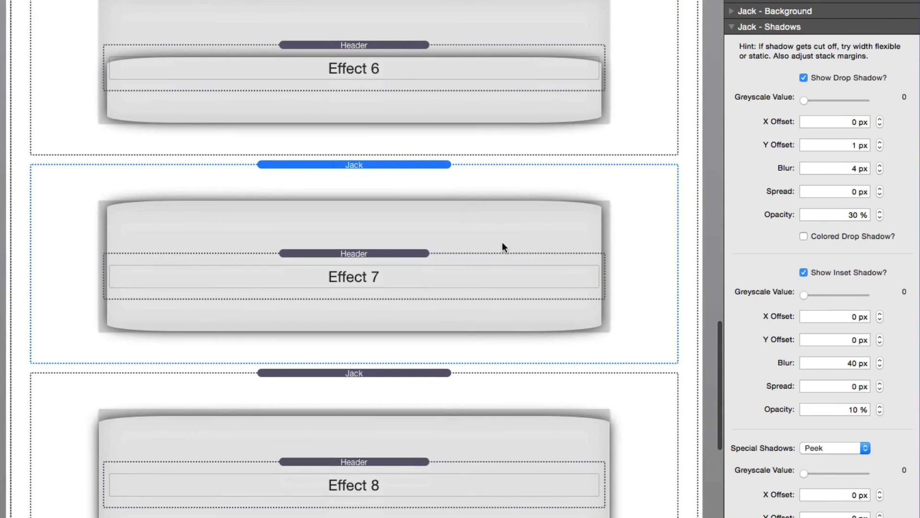
pyautogui.scroll(-1, 437, 208)
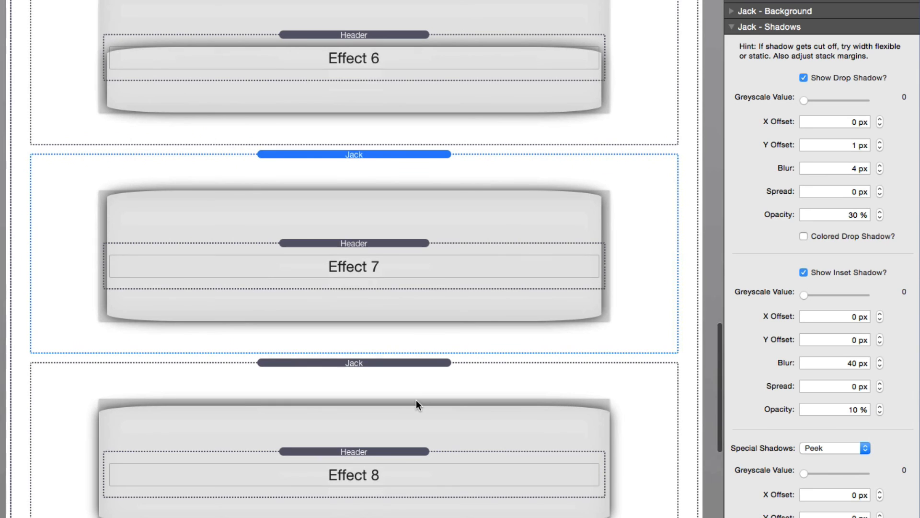
pyautogui.scroll(-7, 796, 382)
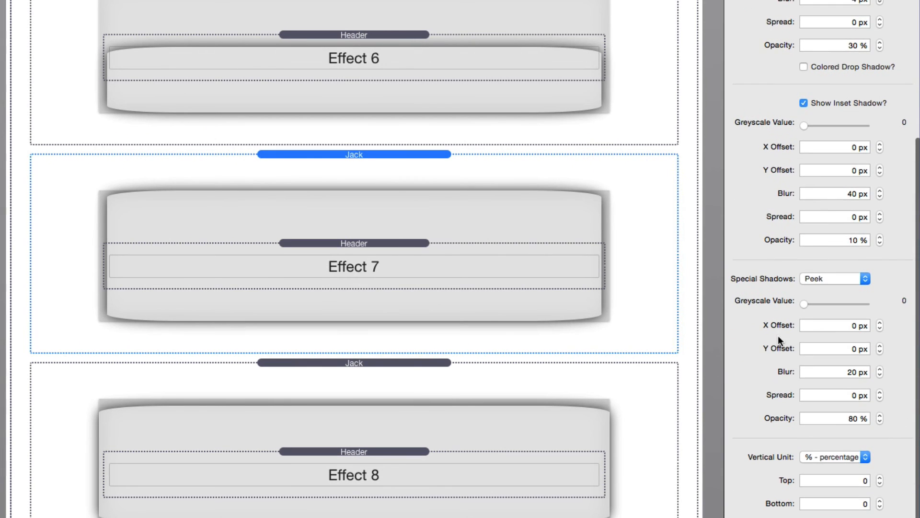